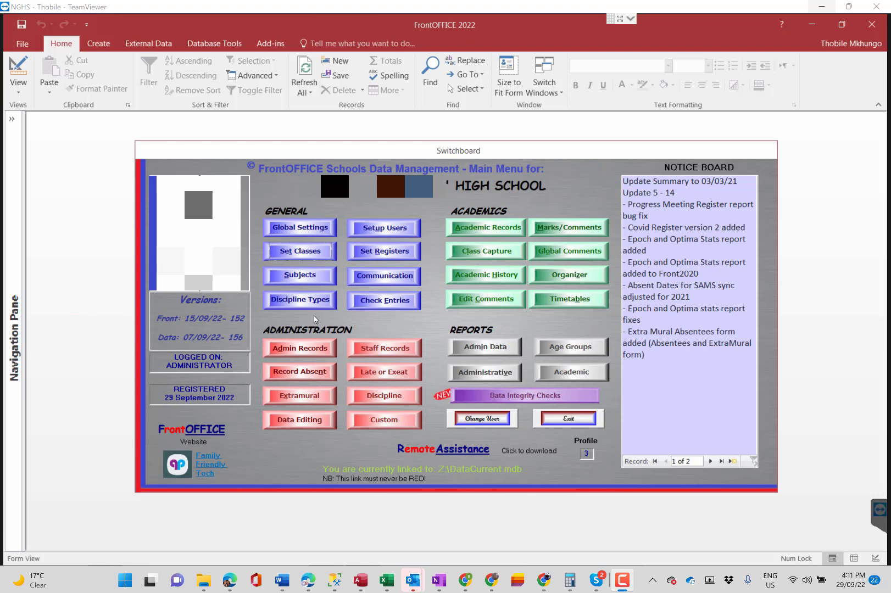
Open the Weights table and enter 1 for T5W and 2 for T6W in the blank row
click(296, 422)
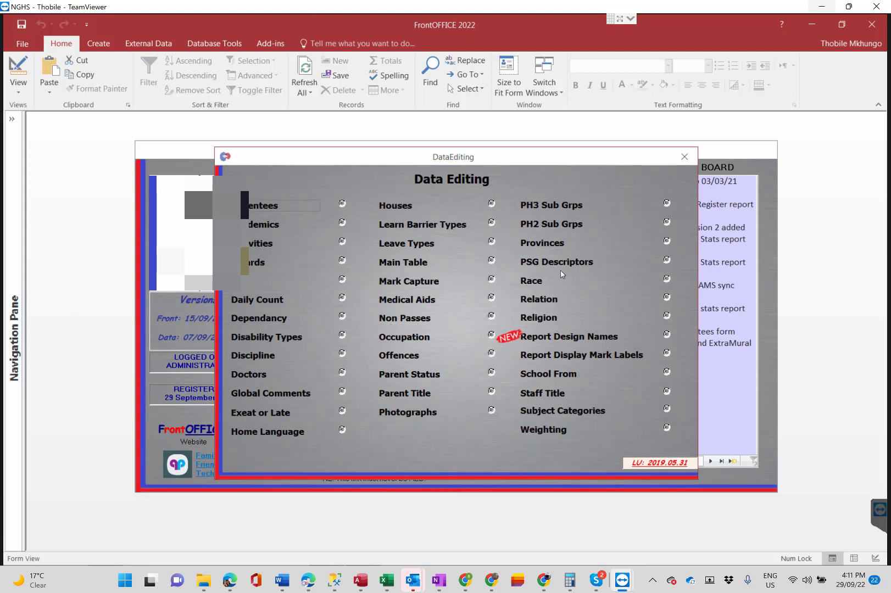
click(666, 427)
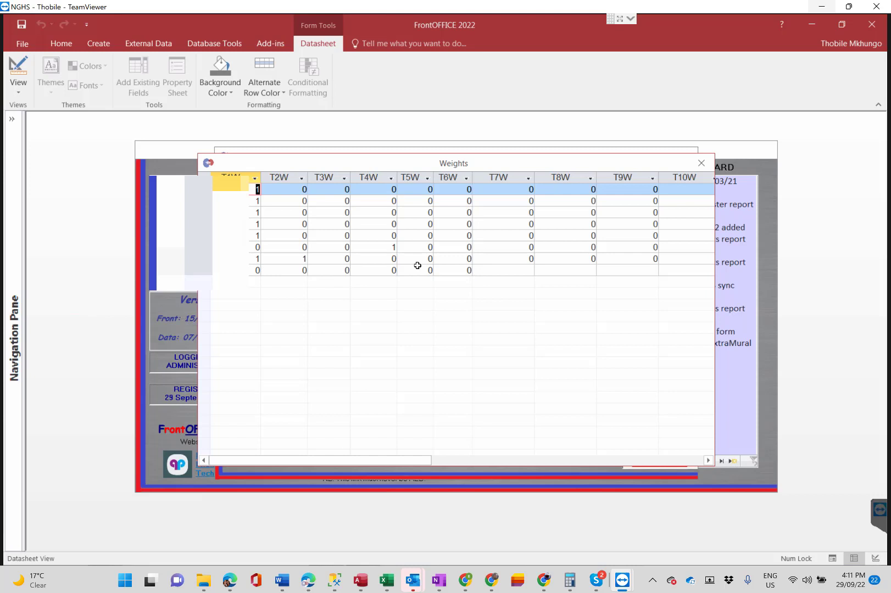
click(418, 271)
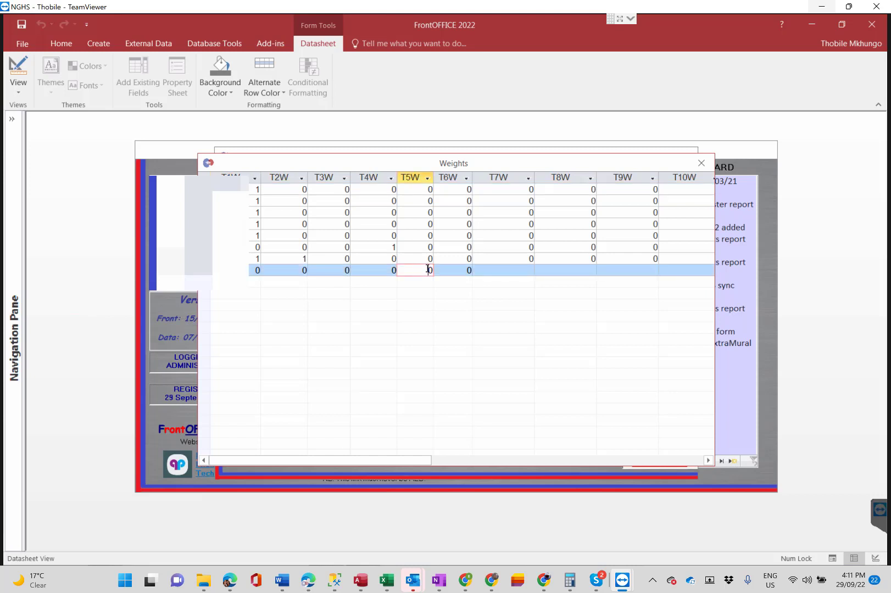
click(462, 269)
key(shift+Tab)
text(1)
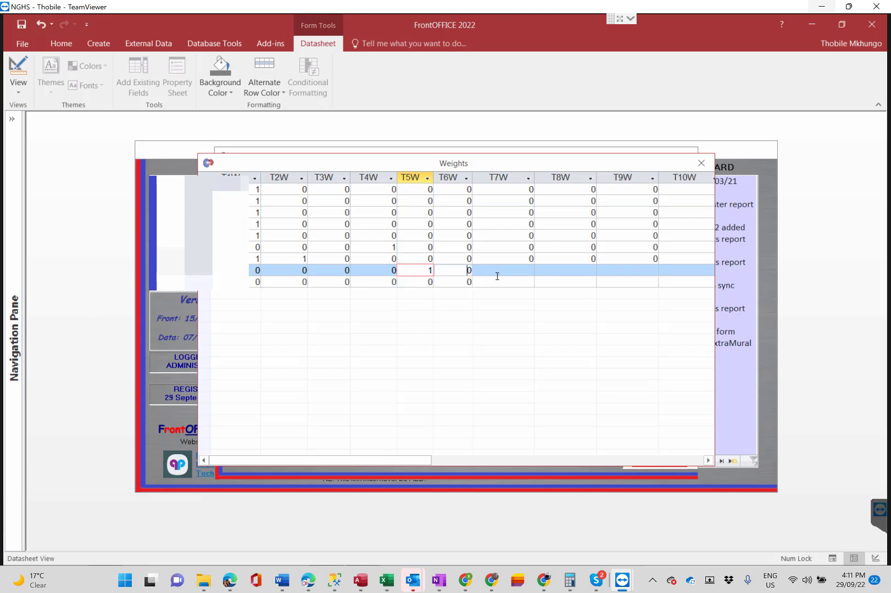
key(Tab)
text(2)
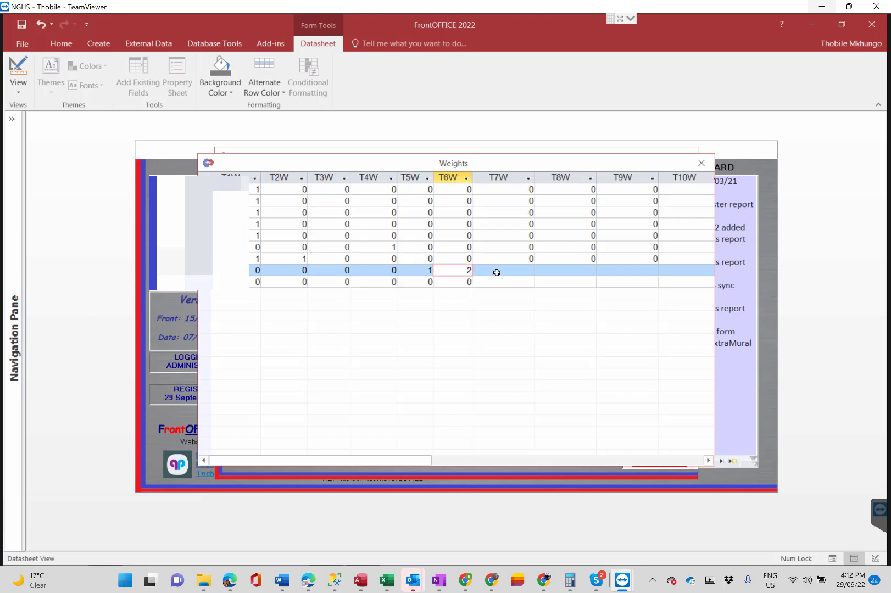
Fill T7W through T12W with 0 and save the new weighting row
click(498, 270)
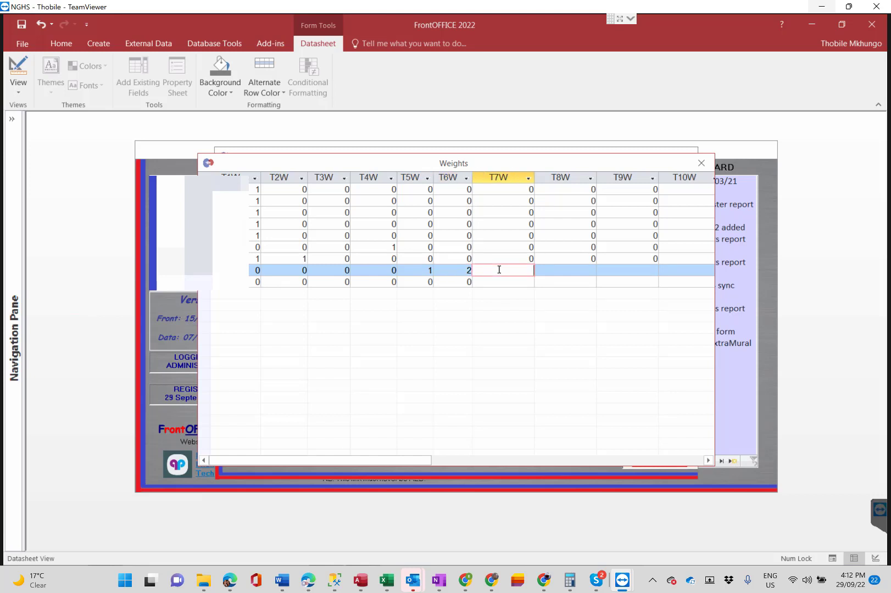
text(0)
key(Tab)
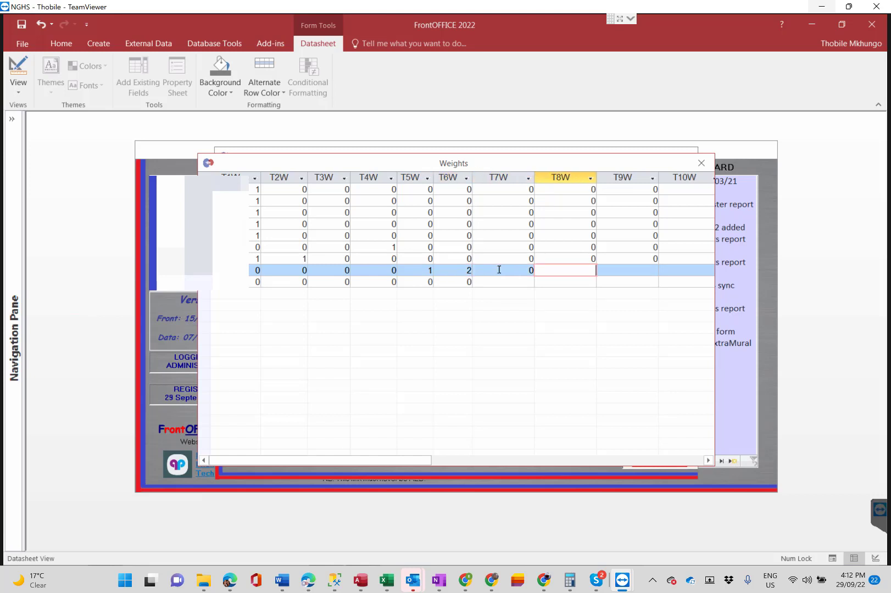
text(0)
key(Tab)
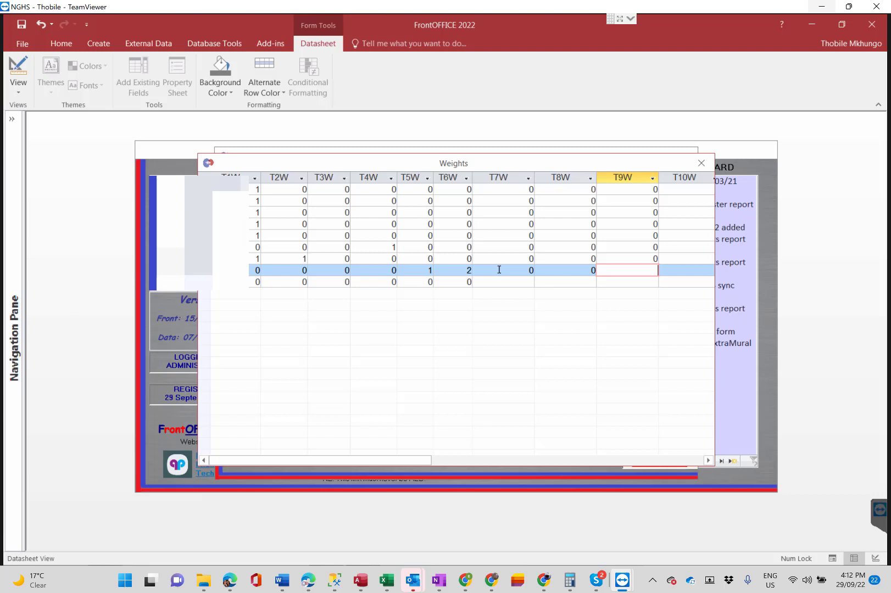
text(0)
key(Tab)
text(0)
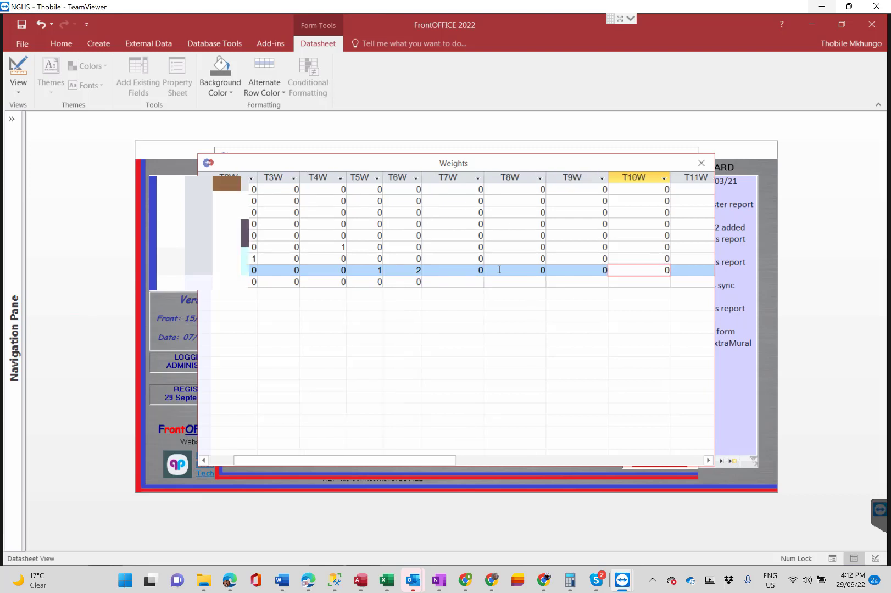
key(Tab)
text(0)
key(Tab)
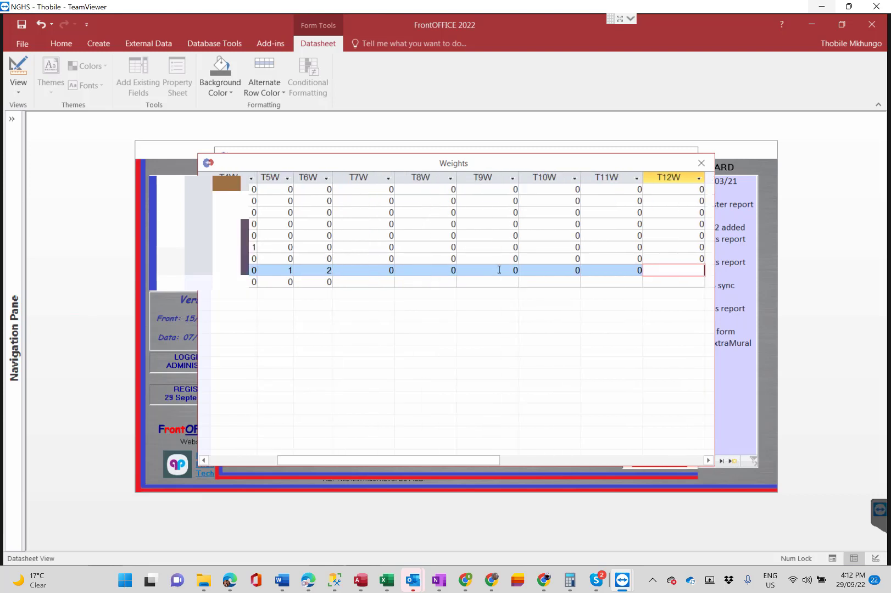
text(0)
click(318, 283)
click(274, 458)
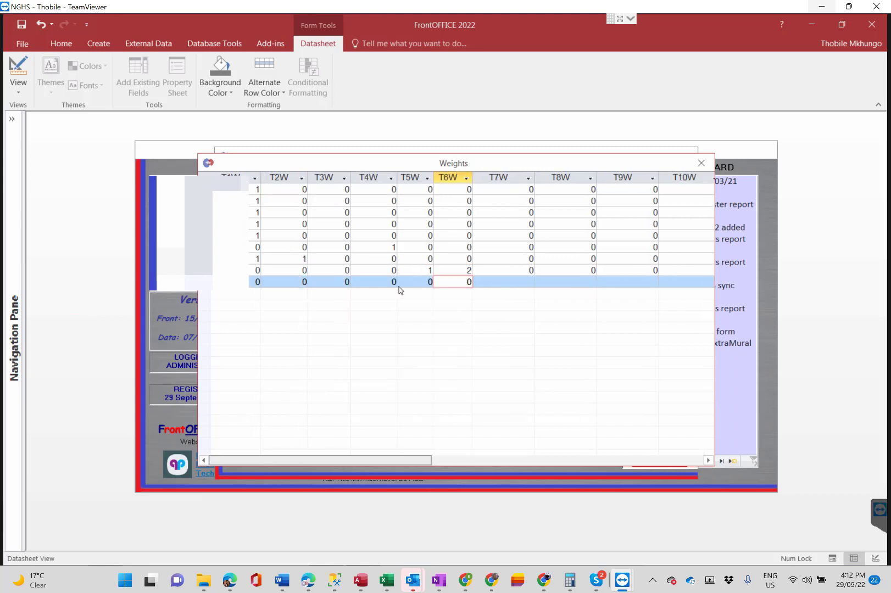
Close the Weights and Data Editing windows and open the Set Classes list
click(701, 165)
click(687, 158)
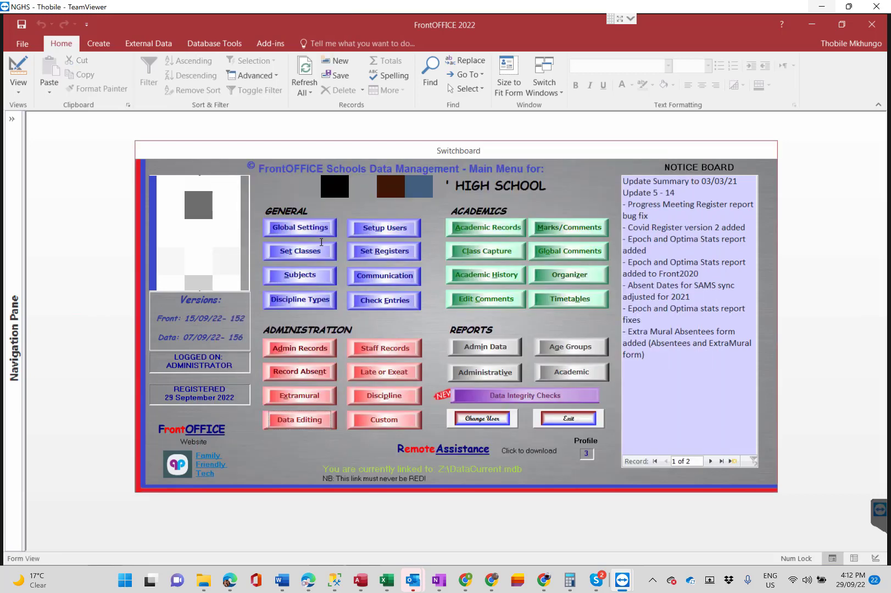
click(300, 252)
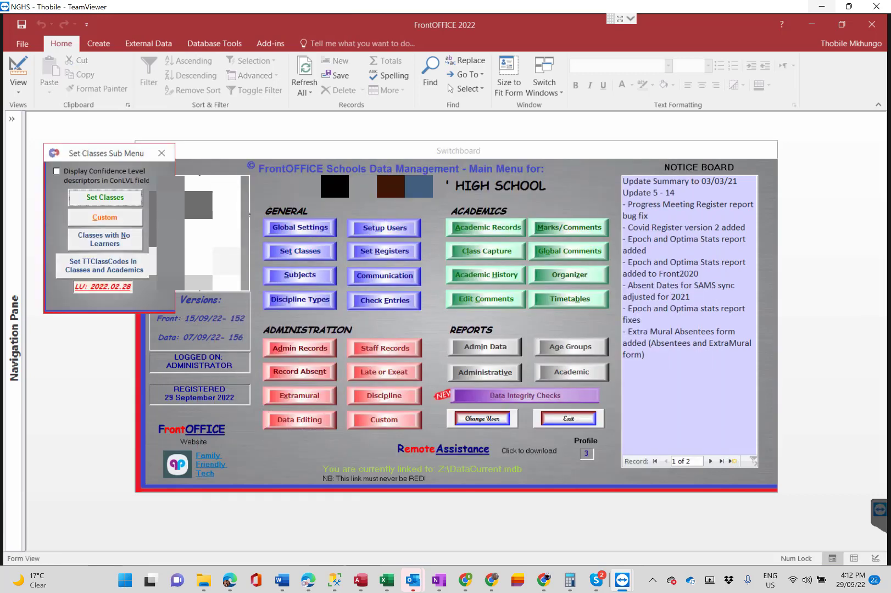
click(112, 199)
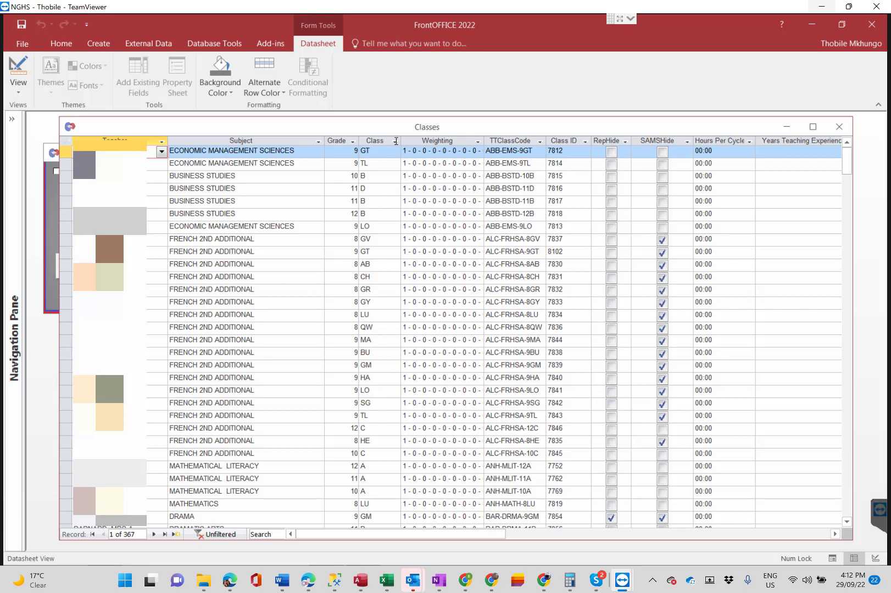
Filter the Classes list to Grade 12 only and autofit the Weighting column
click(354, 142)
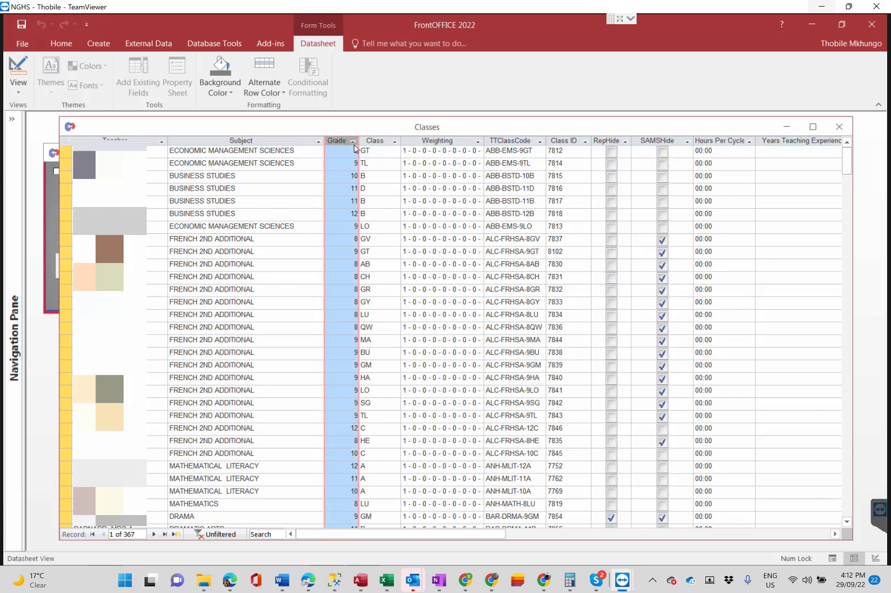
click(374, 219)
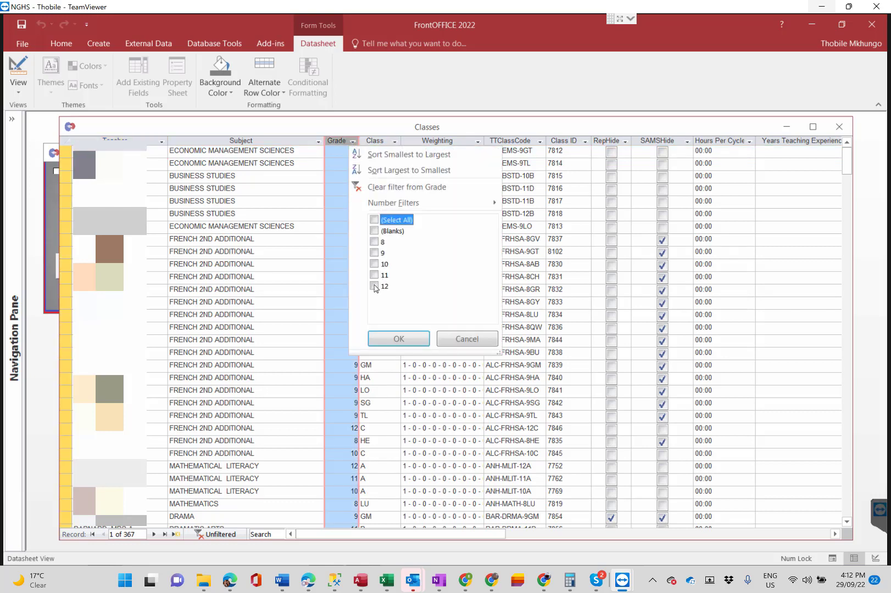
click(374, 286)
click(387, 339)
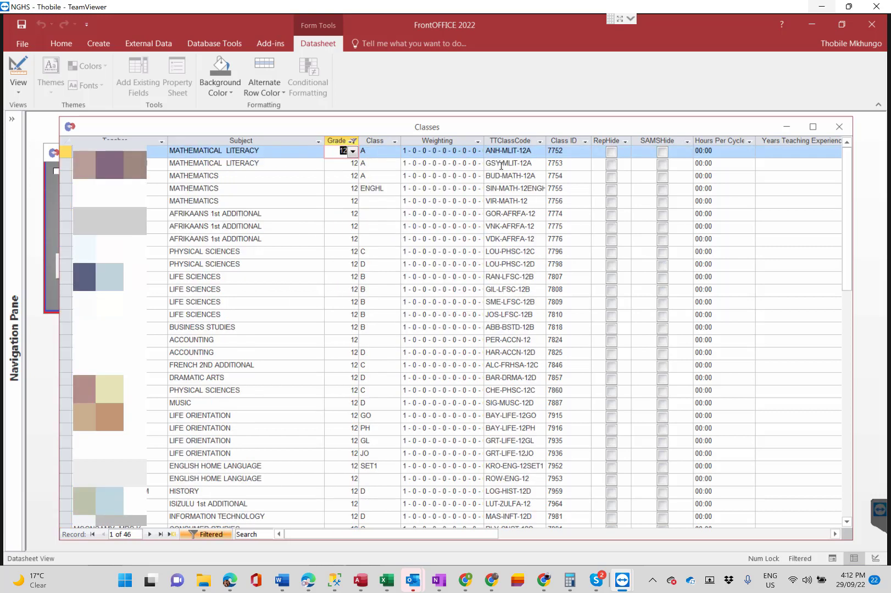
double_click(485, 141)
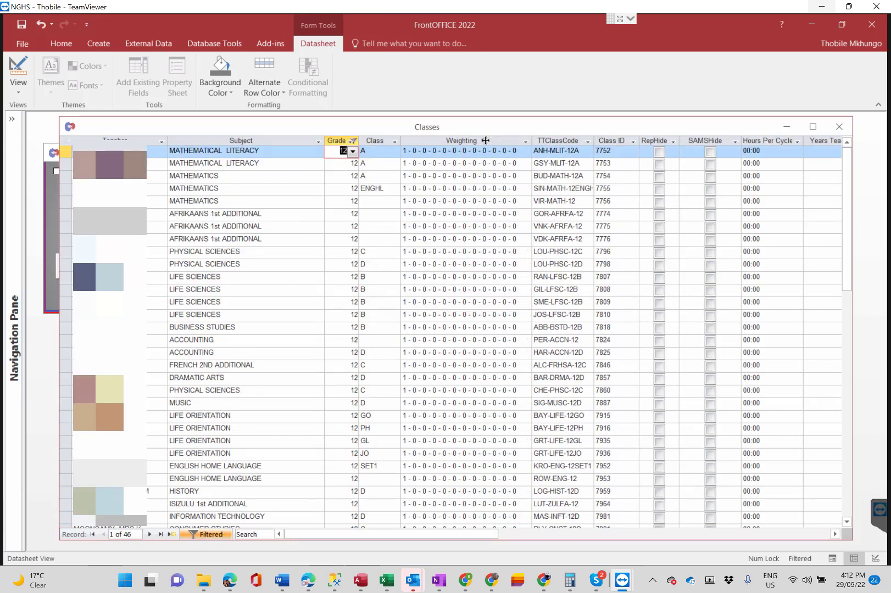
click(524, 151)
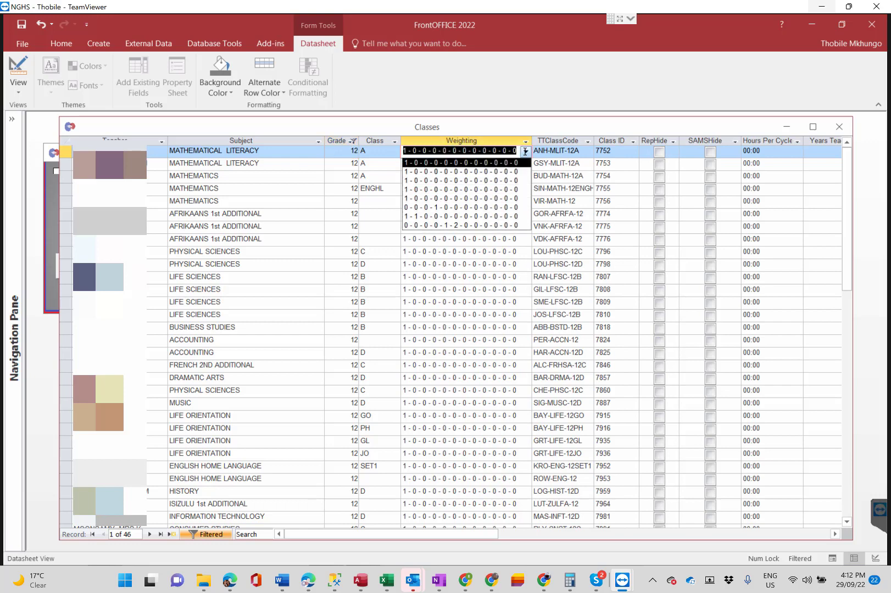
click(487, 225)
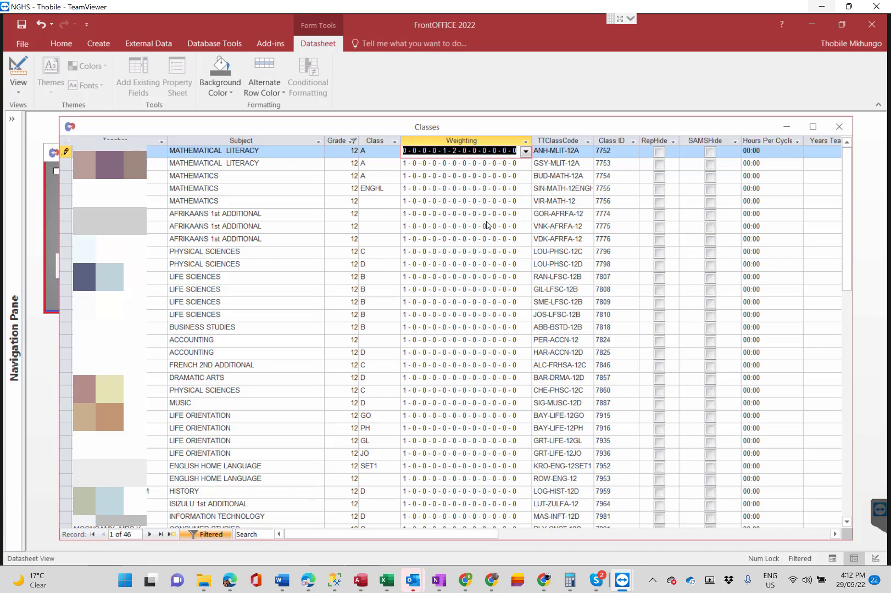
key(Down)
key(ctrl+apostrophe)
key(Down)
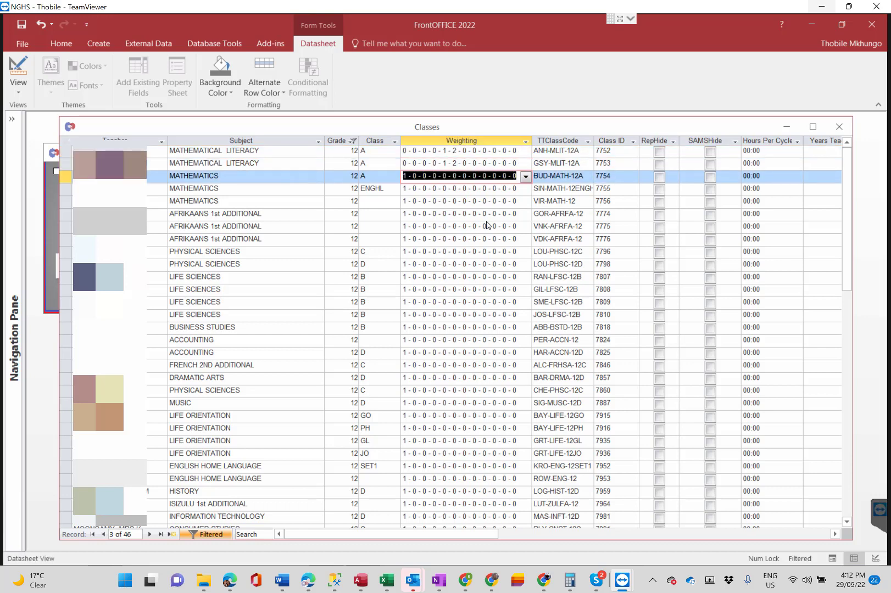
key(ctrl+apostrophe)
key(Down)
key(ctrl+apostrophe)
key(Down)
key(ctrl+apostrophe)
key(Down)
key(ctrl+apostrophe)
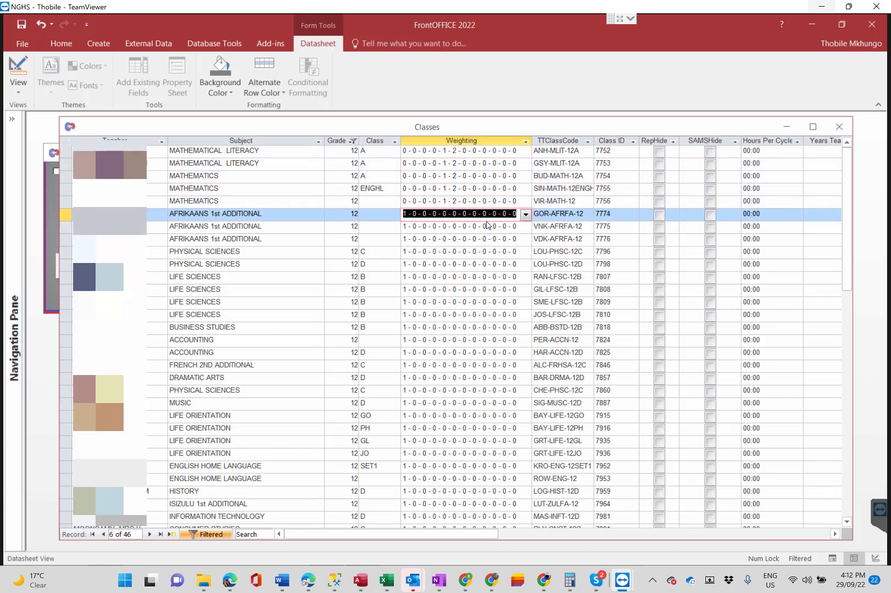
key(Down)
key(ctrl+apostrophe)
key(Down)
key(ctrl+apostrophe)
key(Down)
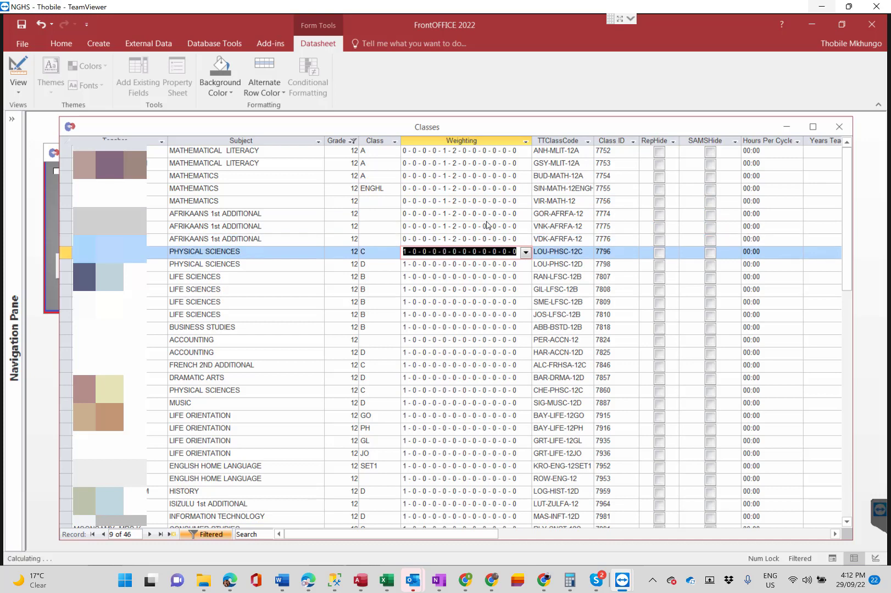
key(ctrl+apostrophe)
key(Down)
key(ctrl+apostrophe)
Copy the same weighting down the Life Sciences, Accounting, Life Orientation and remaining Grade 12 rows
key(Down)
key(ctrl+apostrophe)
key(Down)
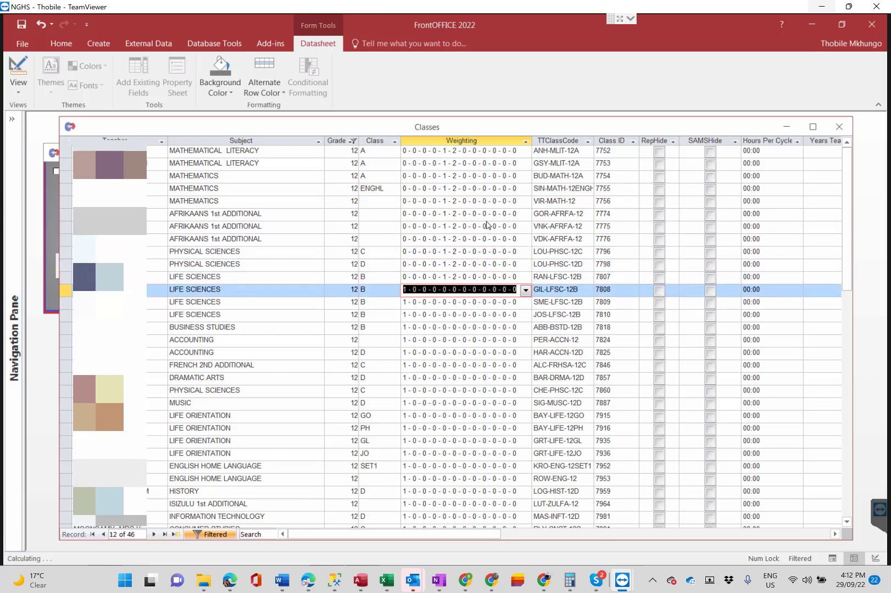
key(ctrl+apostrophe)
key(Down)
key(ctrl+apostrophe)
key(Down)
key(ctrl+apostrophe)
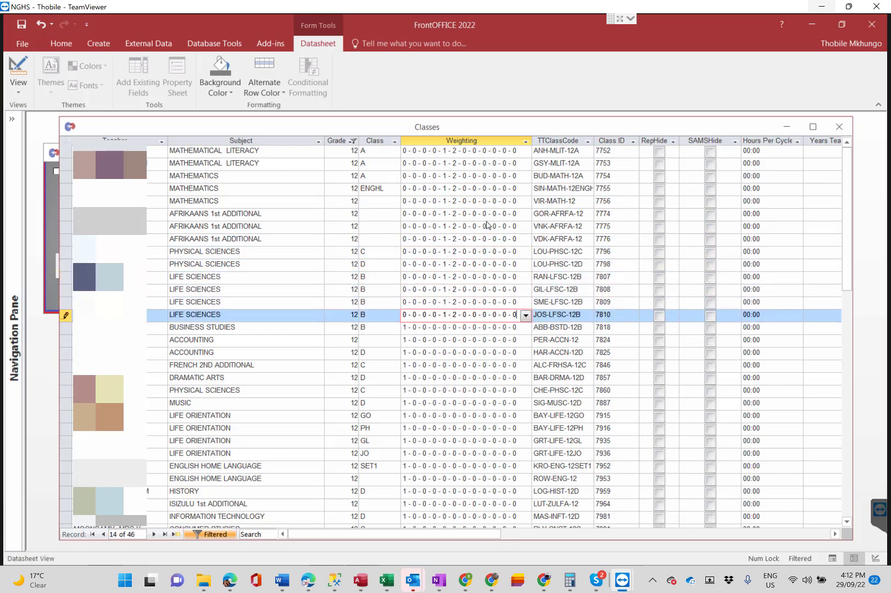
key(Down)
key(ctrl+apostrophe)
key(Down)
key(ctrl+apostrophe)
key(Down)
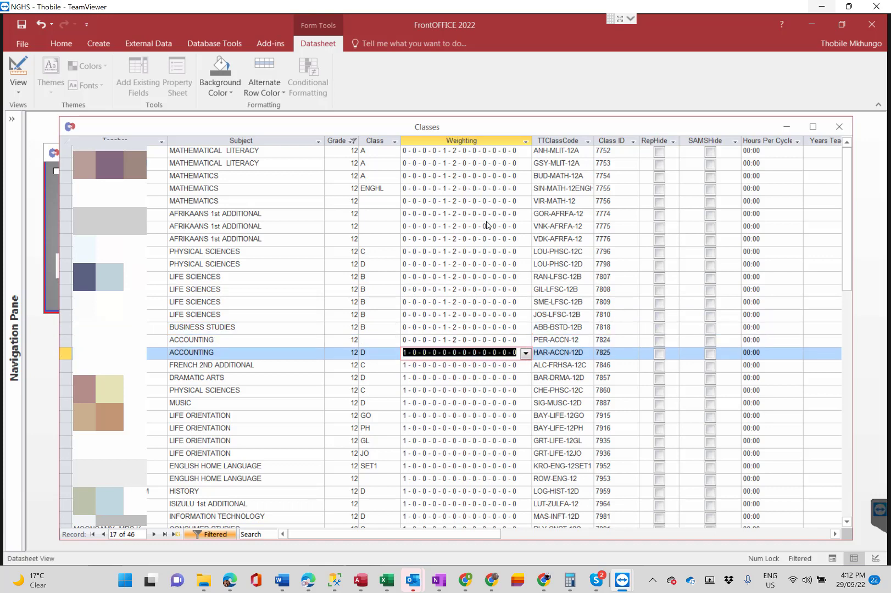
key(ctrl+apostrophe)
key(Down)
key(ctrl+apostrophe)
key(Down)
key(ctrl+apostrophe)
key(Down)
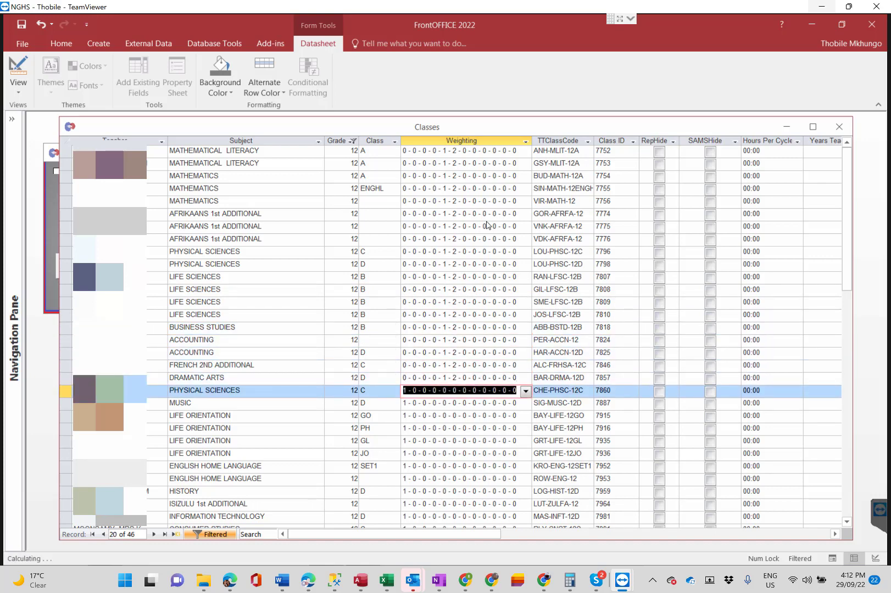
key(ctrl+apostrophe)
key(Down)
key(ctrl+apostrophe)
key(Down)
key(ctrl+apostrophe)
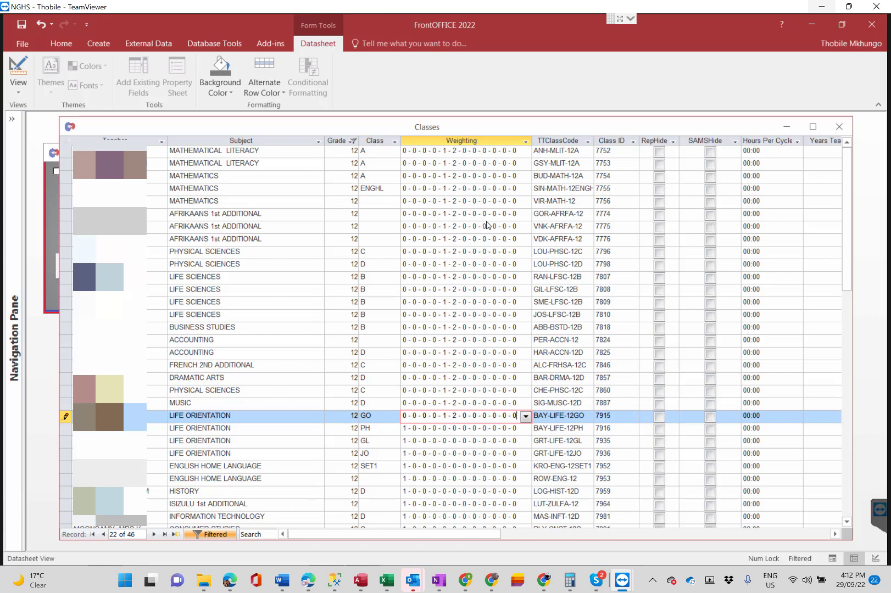
key(Down)
key(ctrl+apostrophe)
key(Down)
key(ctrl+apostrophe)
key(Down)
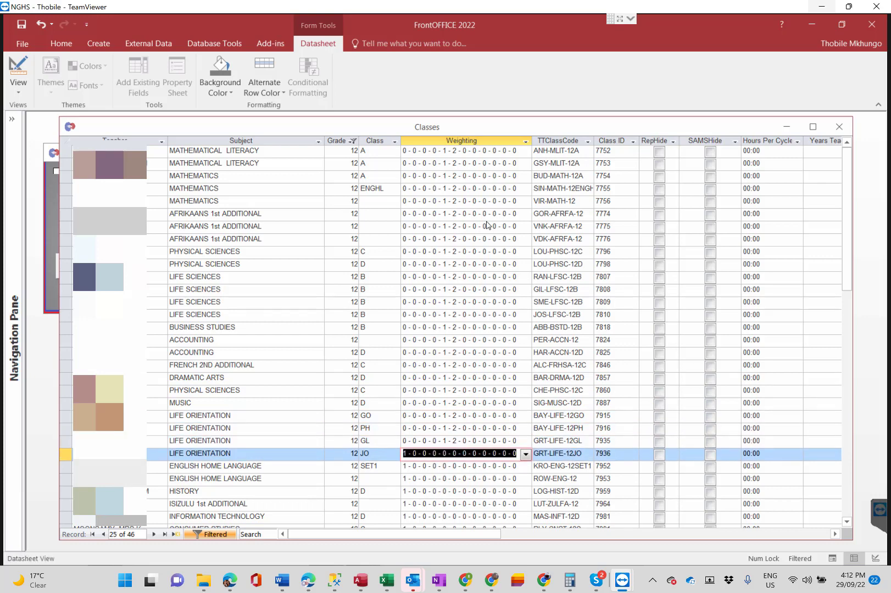
key(ctrl+apostrophe)
key(Down)
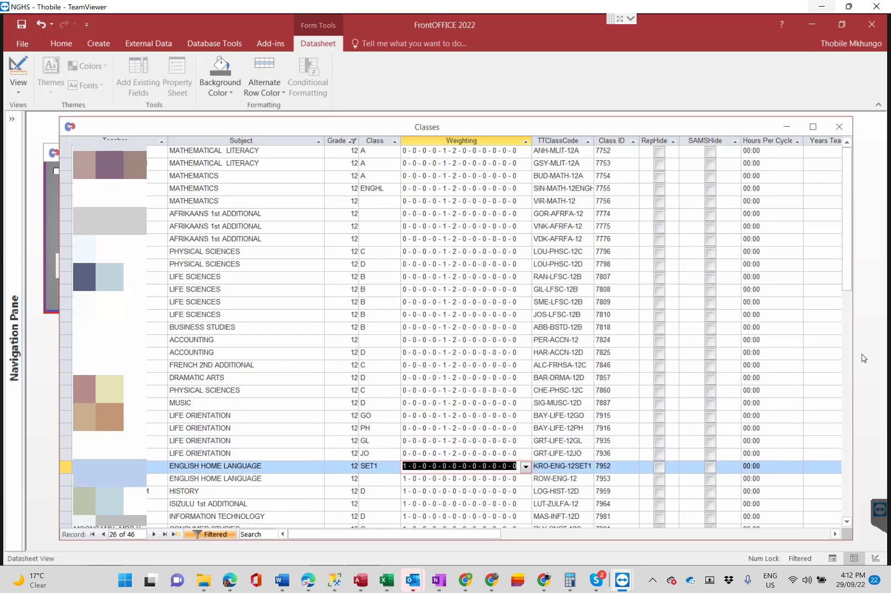
click(847, 523)
key(ctrl+apostrophe)
key(Down)
key(ctrl+apostrophe)
key(Down)
key(ctrl+apostrophe)
key(Down)
key(ctrl+apostrophe)
key(Down)
key(ctrl+apostrophe)
key(Down)
key(ctrl+apostrophe)
key(Down)
key(ctrl+apostrophe)
key(Down)
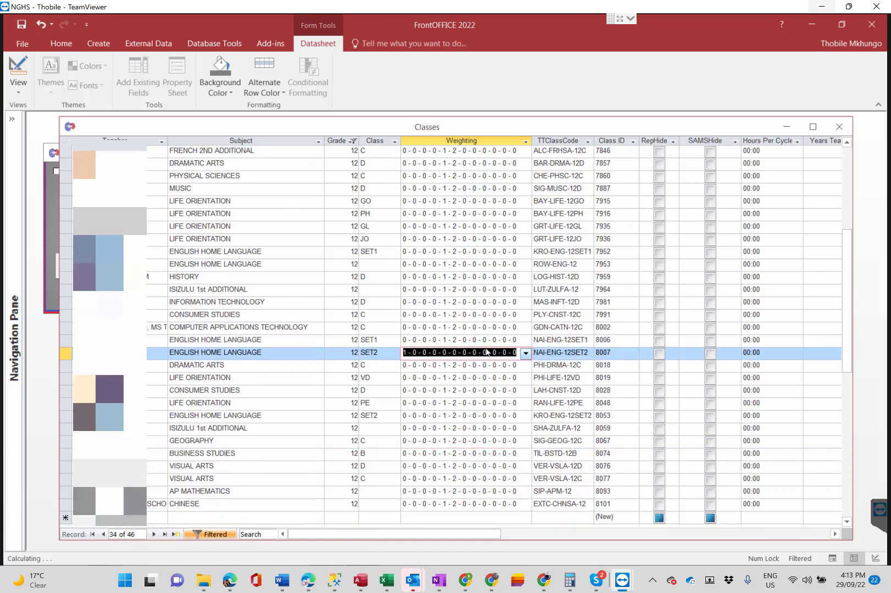
key(ctrl+apostrophe)
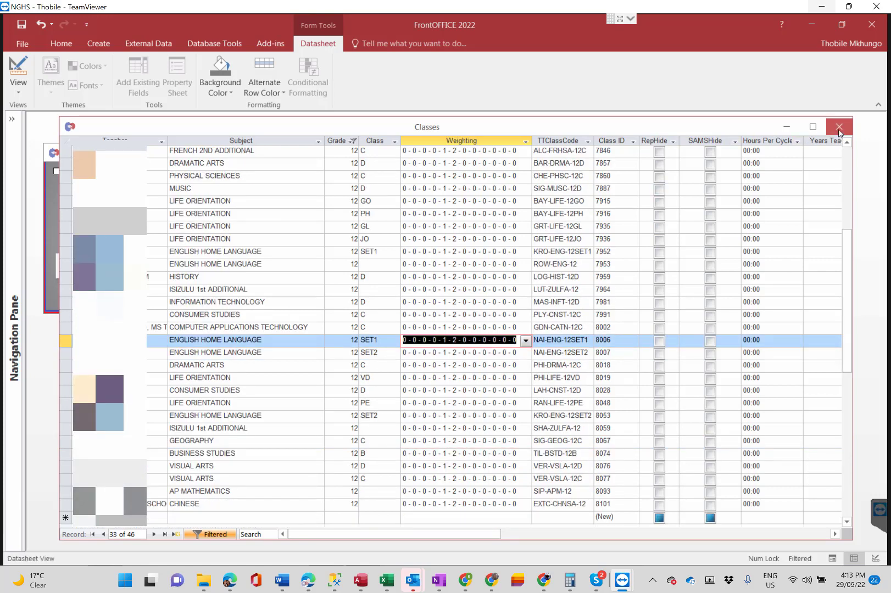
Close the Classes list and submenu, then open Academic > Generic (Dept) at RD and YTD Positions
click(838, 127)
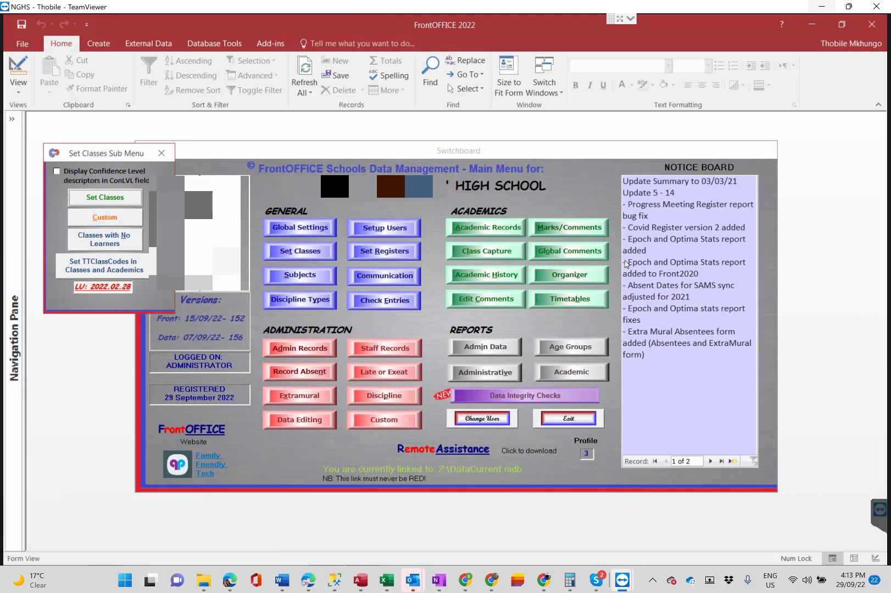
click(160, 154)
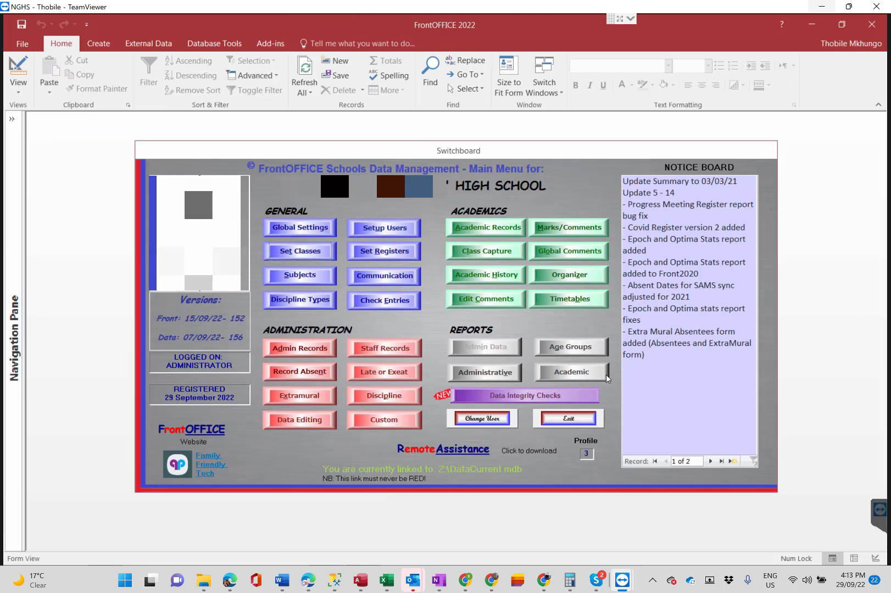
click(554, 377)
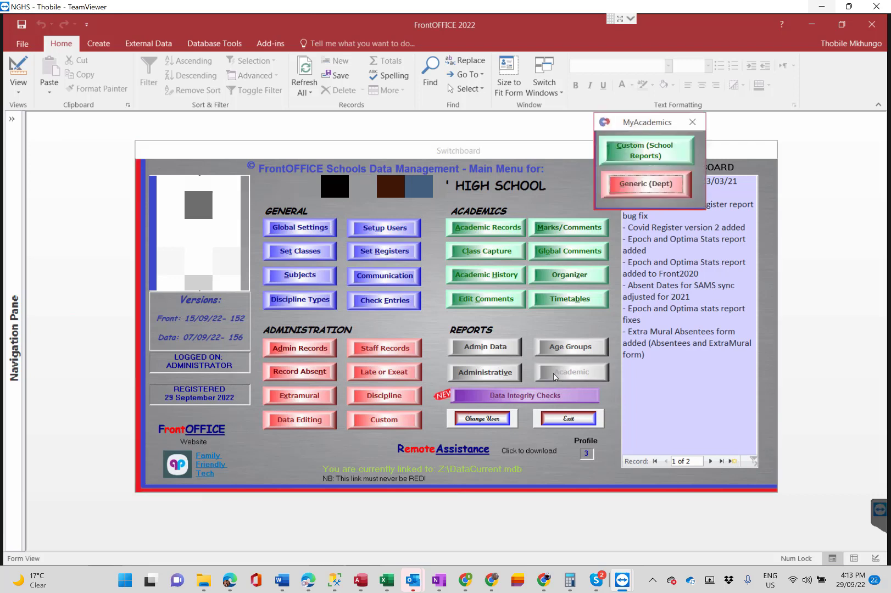
click(648, 188)
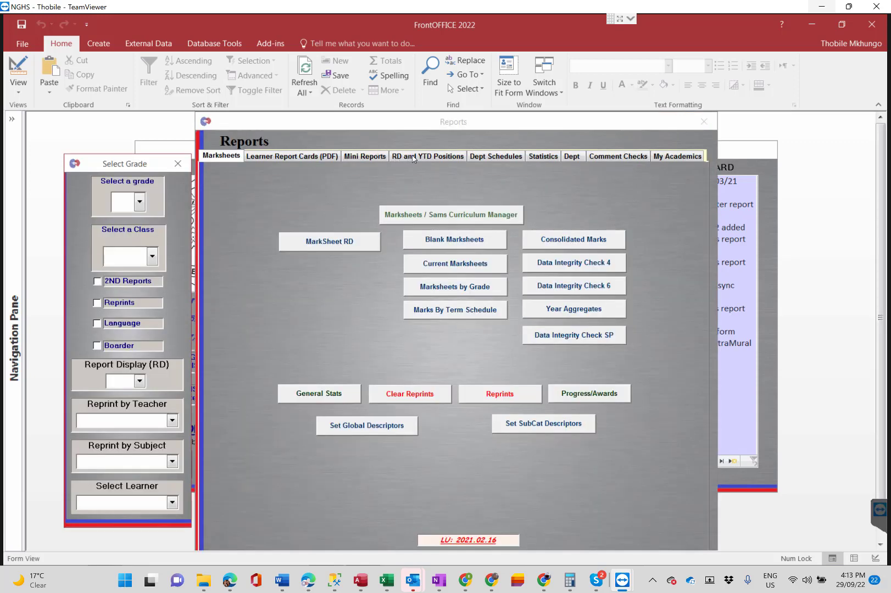
click(414, 157)
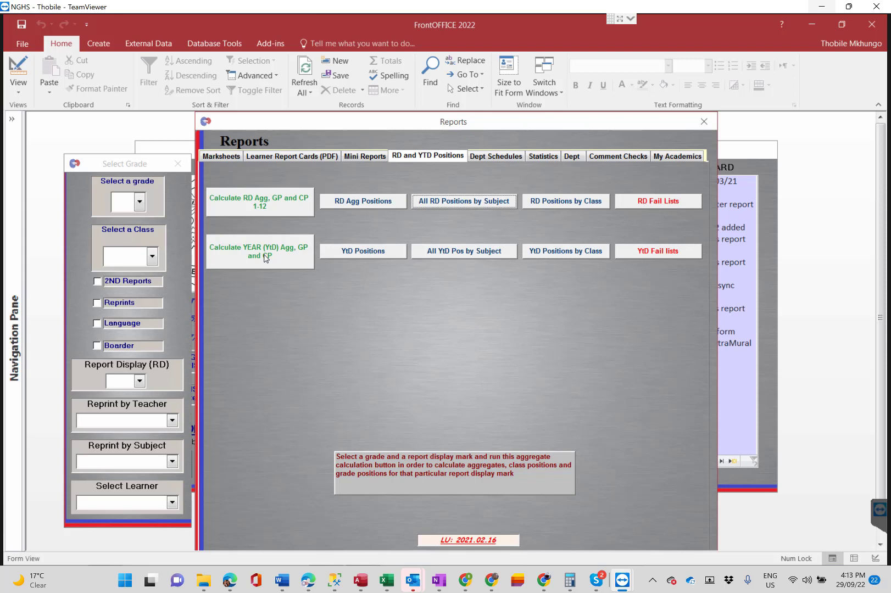
Choose grade 12, start All YtD Pos by Subject and bring up the SubGrYear subject list
click(140, 202)
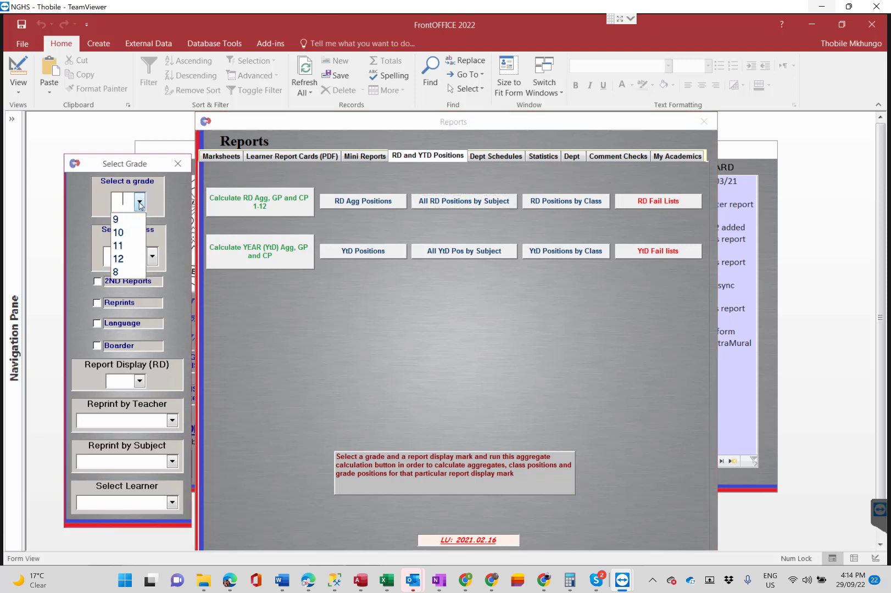
click(121, 259)
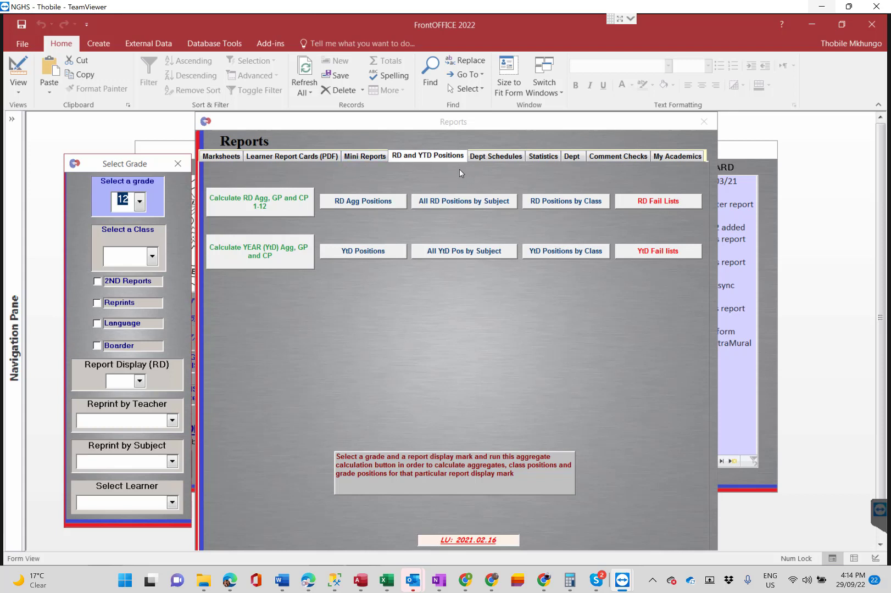
click(464, 251)
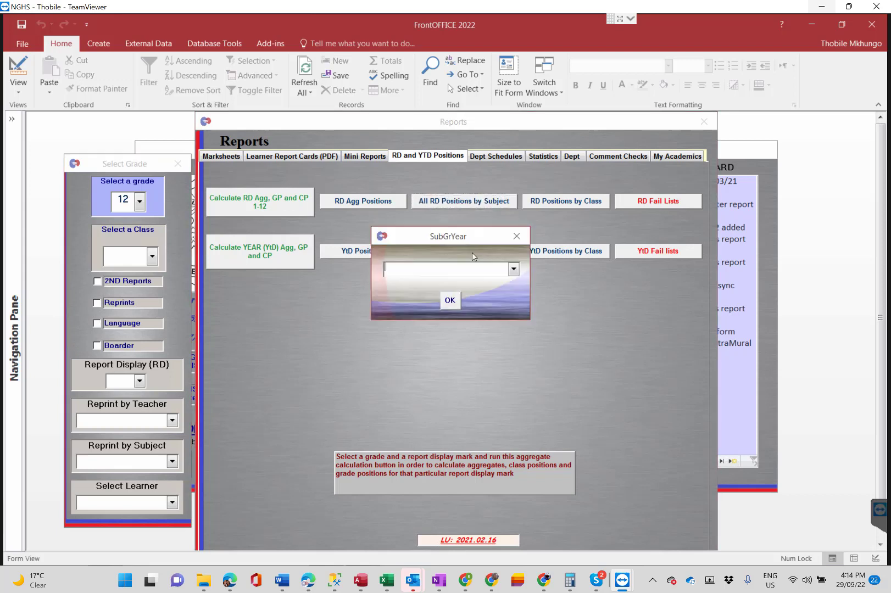
click(512, 270)
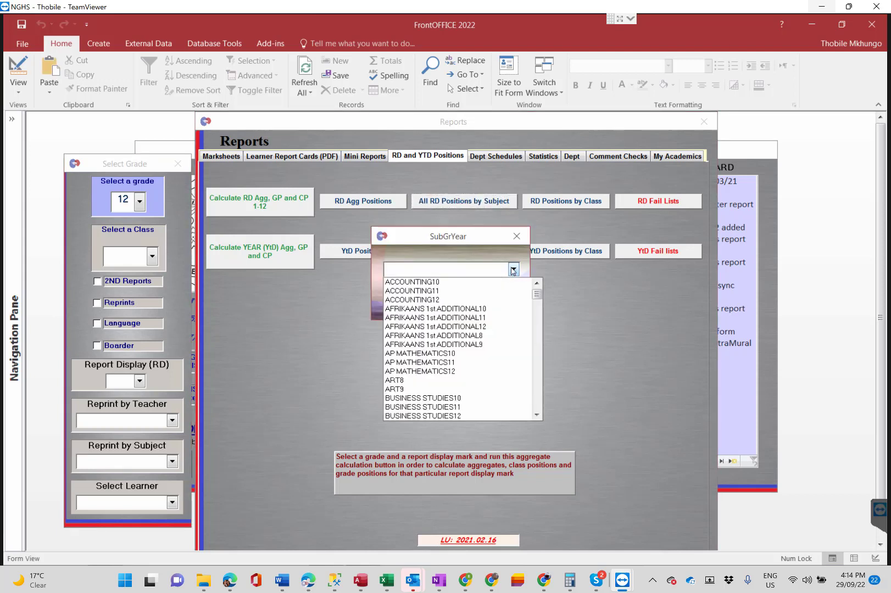
Preview the ACCOUNTING12 year-to-date results maximised at 100% zoom, then close the preview
click(437, 301)
click(450, 302)
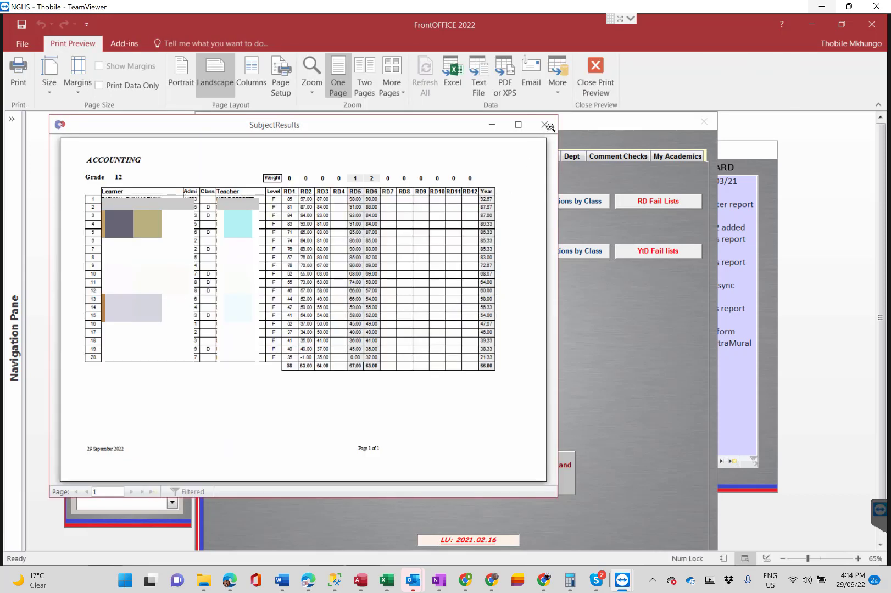
click(519, 125)
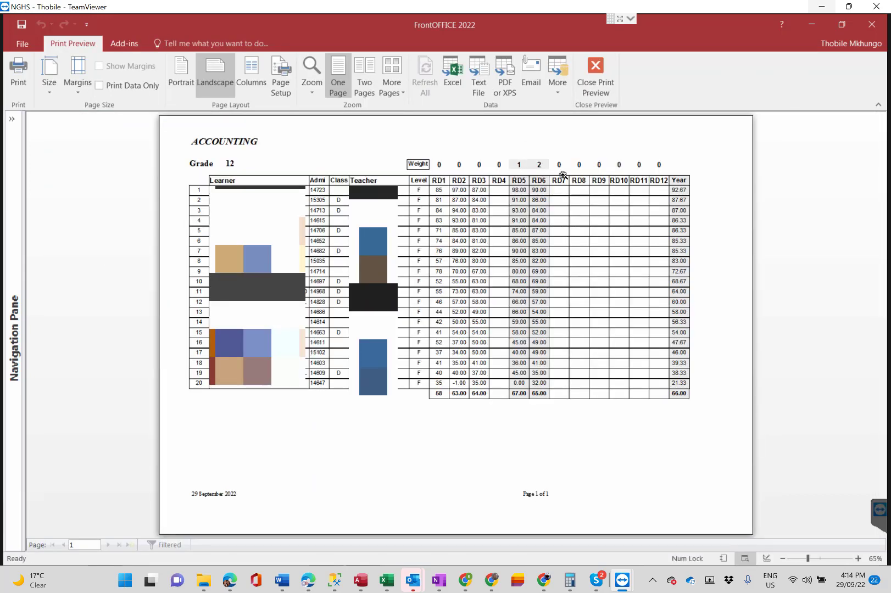
click(600, 218)
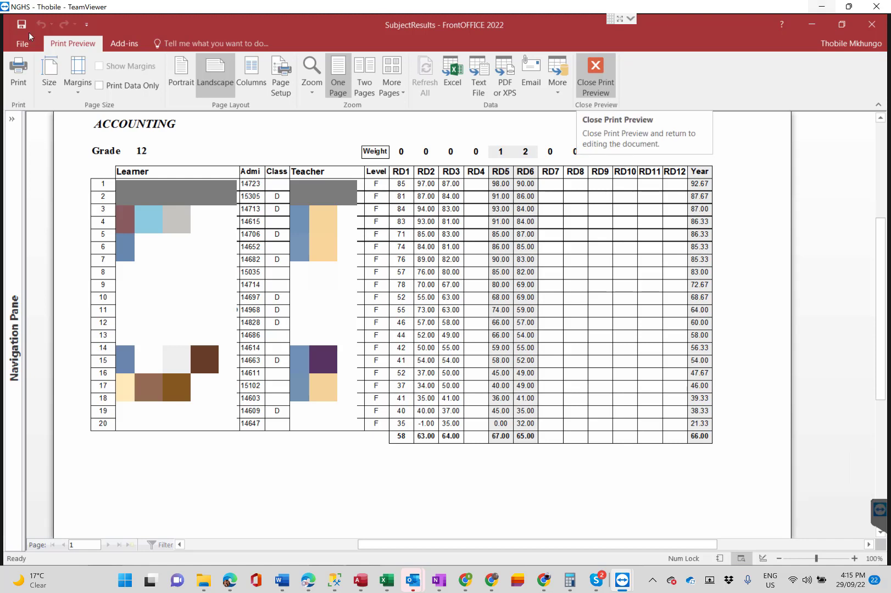
key(Escape)
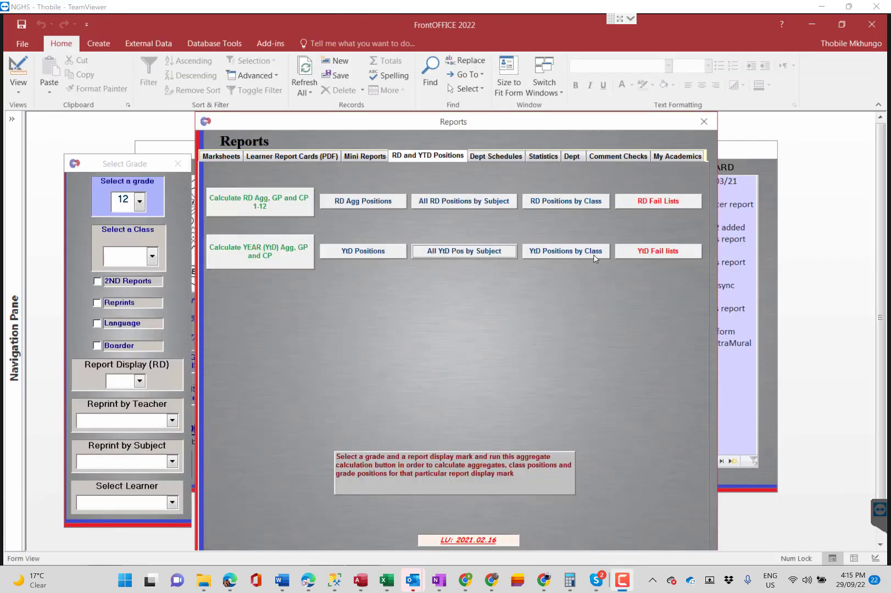
click(653, 252)
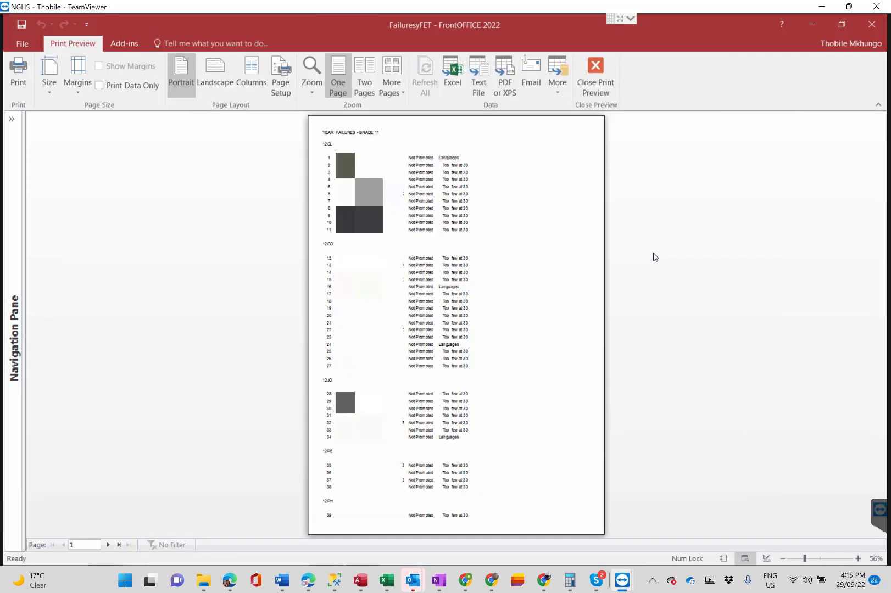
click(510, 250)
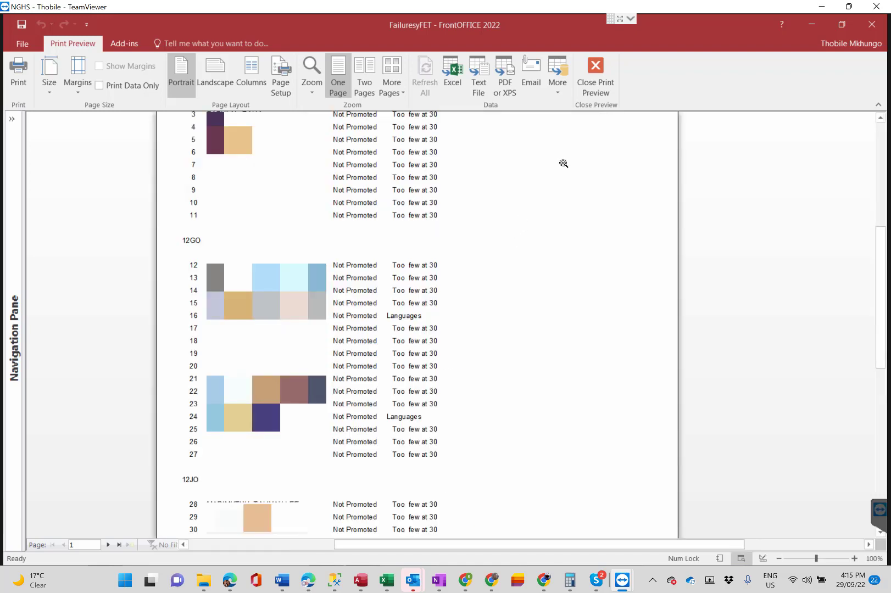
click(594, 76)
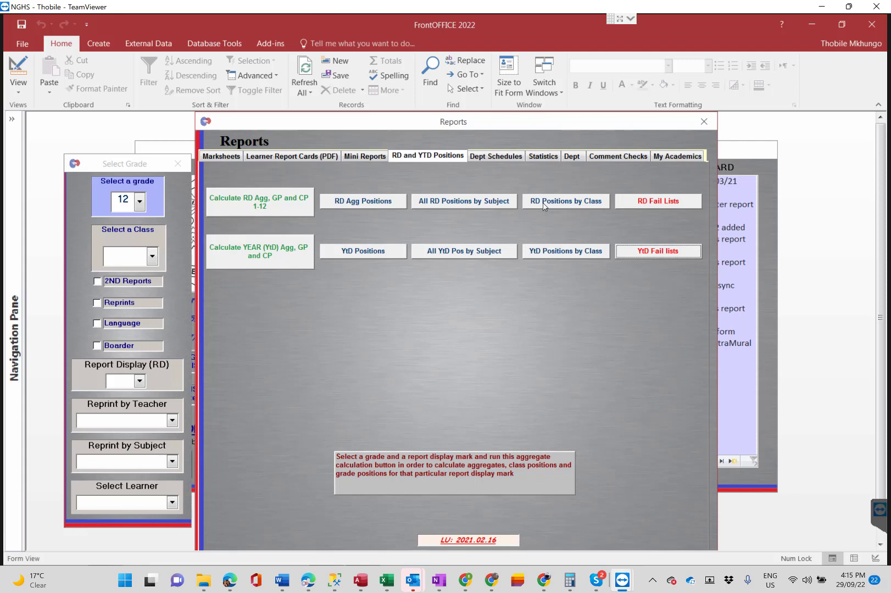
Under Generic (Dept) > Dept Schedules, run Dept Year Phase4's Year Schedule for GRADE 12
click(703, 122)
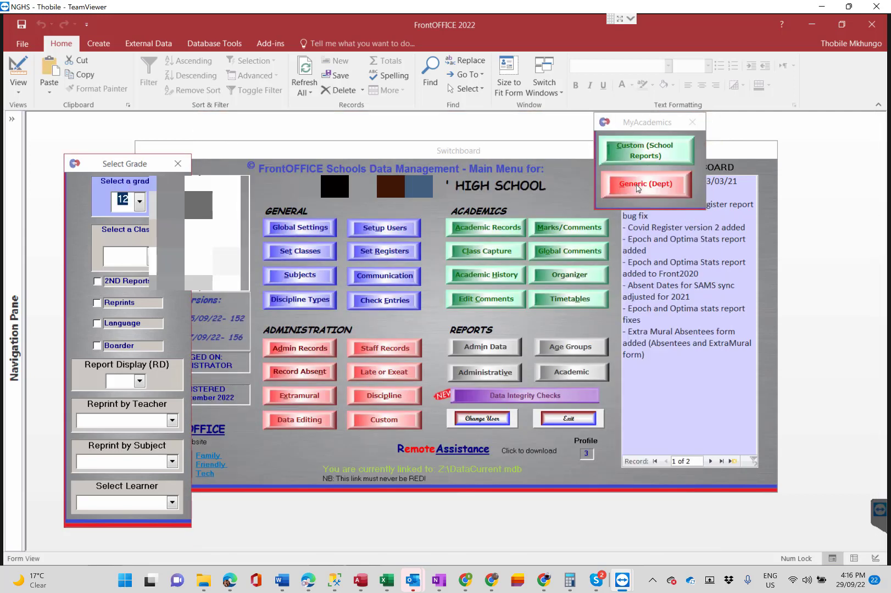
click(632, 187)
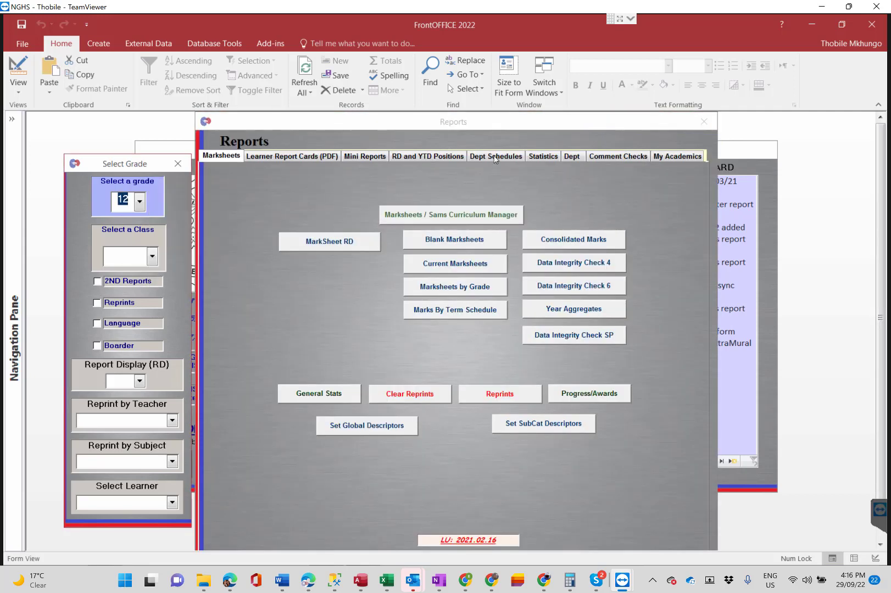
click(495, 157)
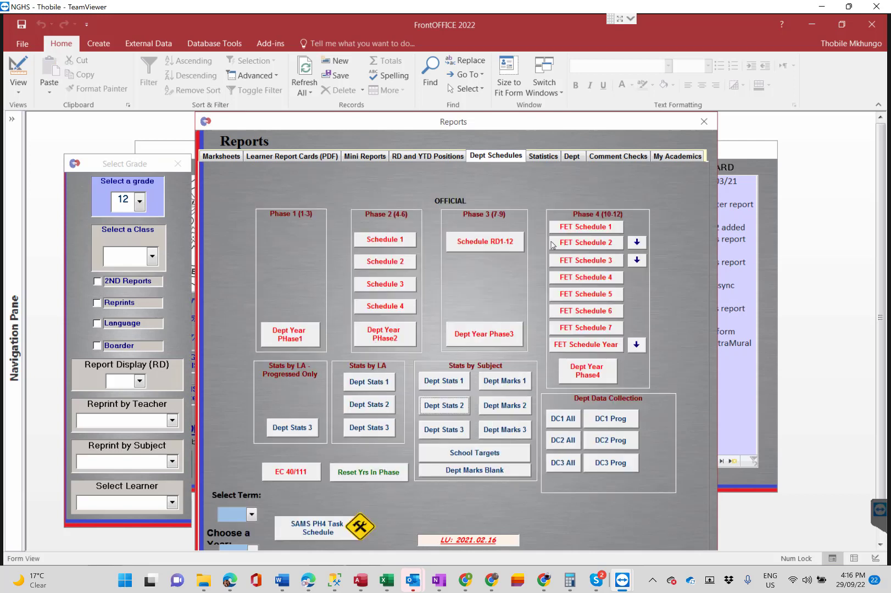
click(591, 374)
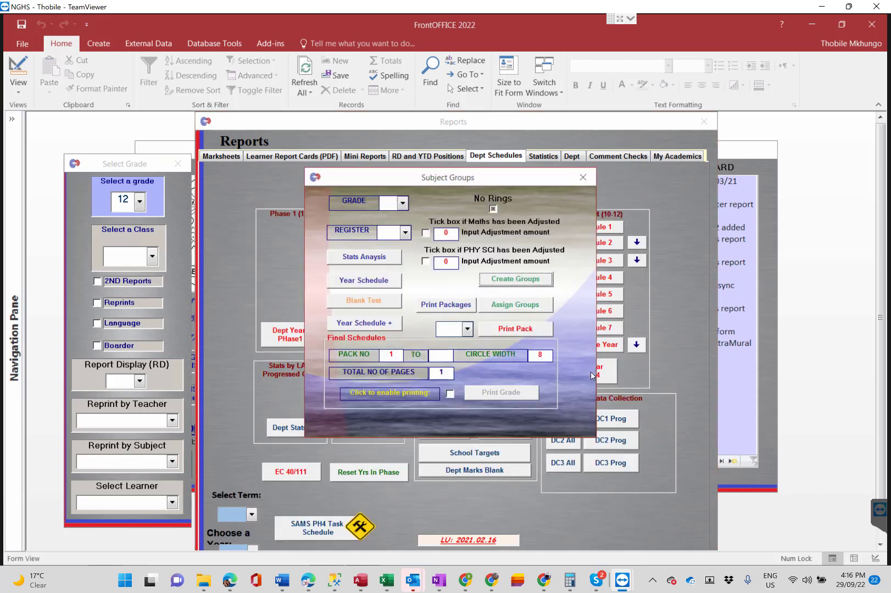
click(402, 202)
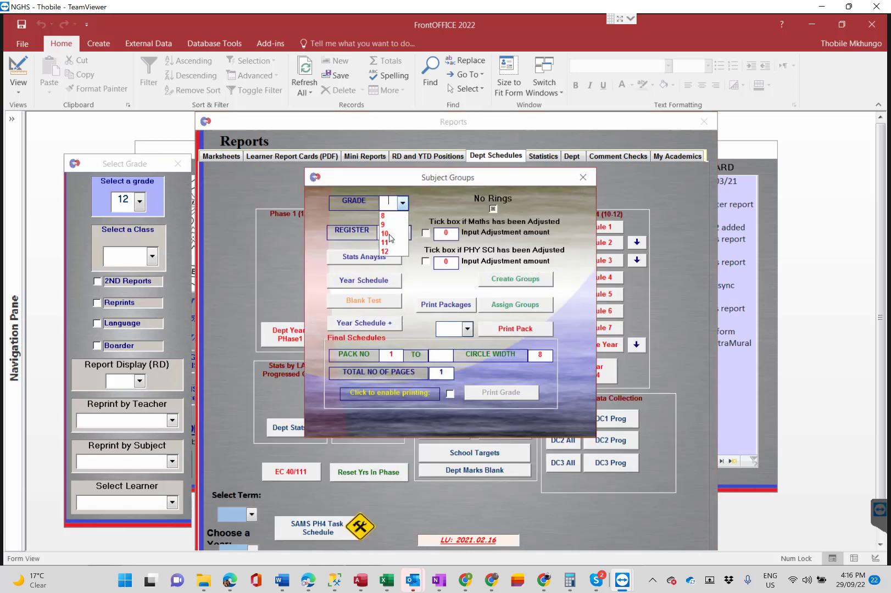
click(385, 251)
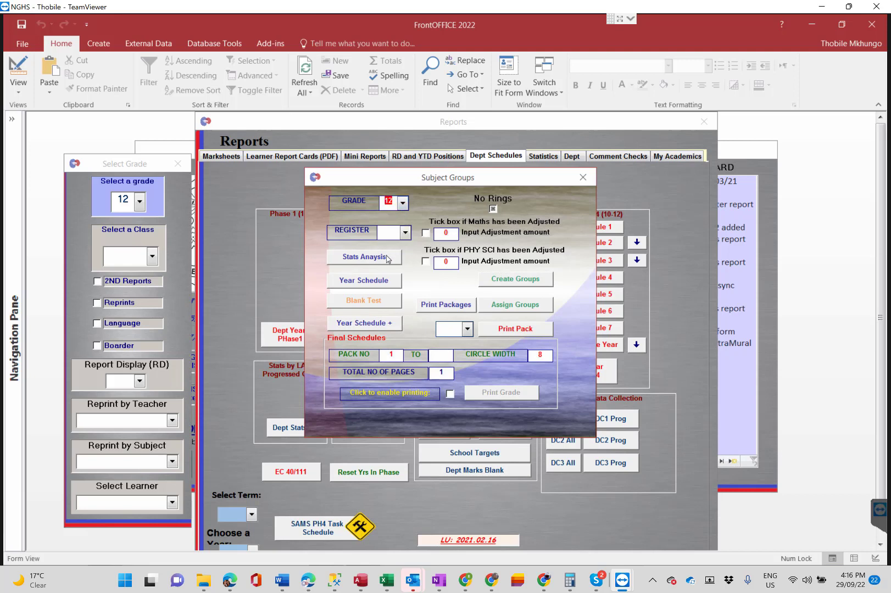
click(372, 281)
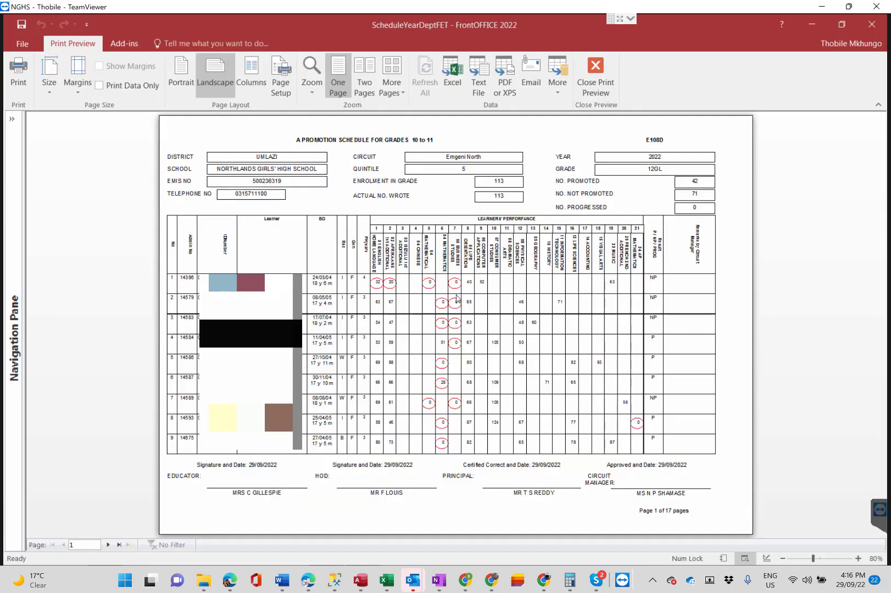
Zoom the ScheduleYearDeptFET preview to 100%, then close it
click(455, 298)
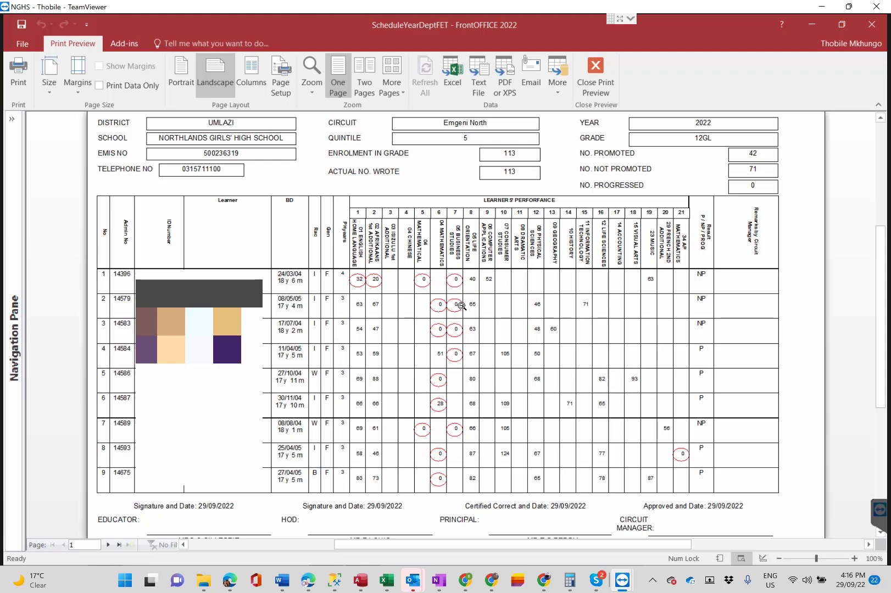
click(594, 78)
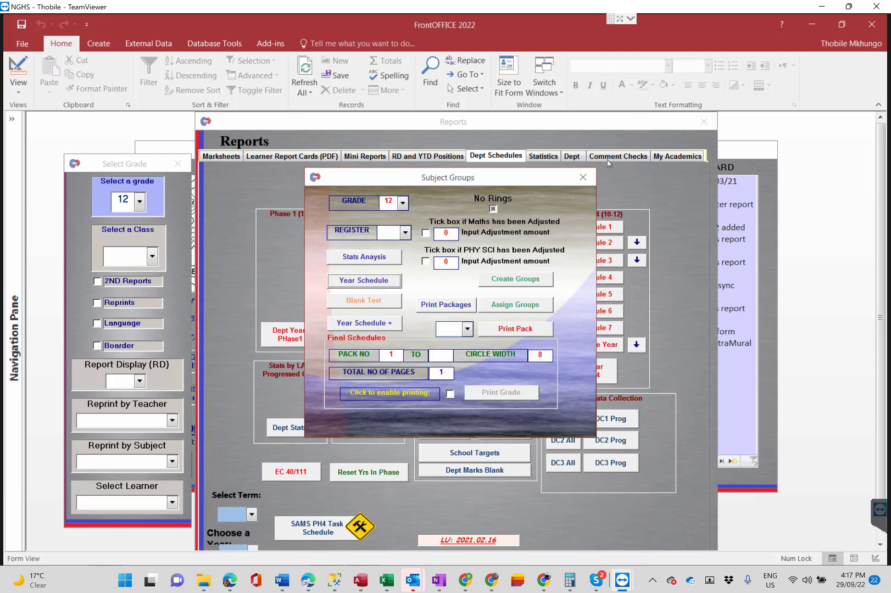
Close Subject Groups and Reports, then run Year from Custom (School Reports) on the Reports 10-12 tab
click(582, 177)
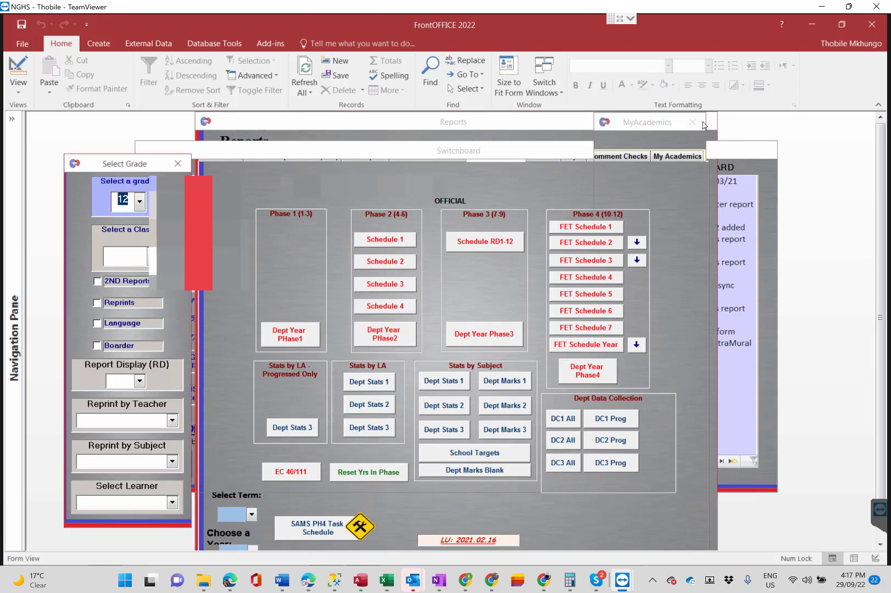
click(704, 125)
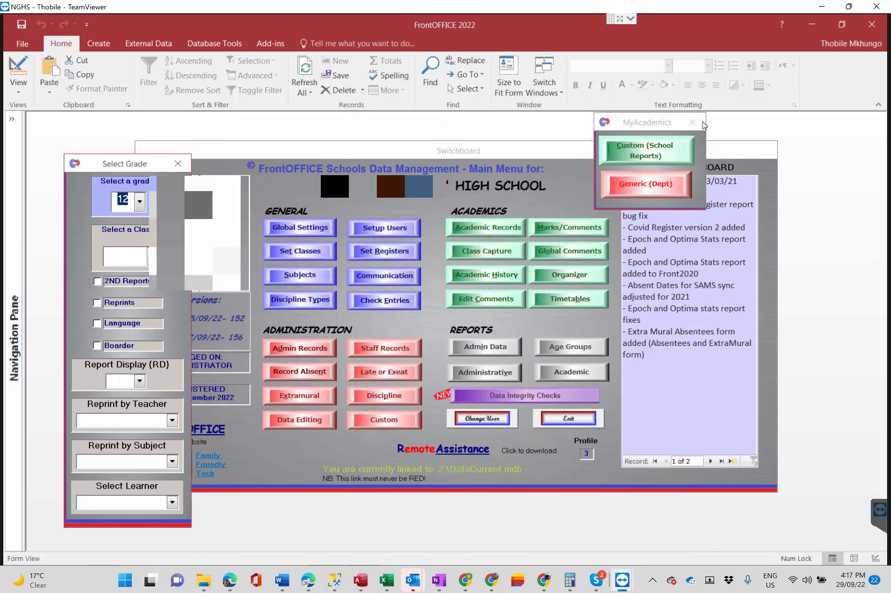
click(646, 155)
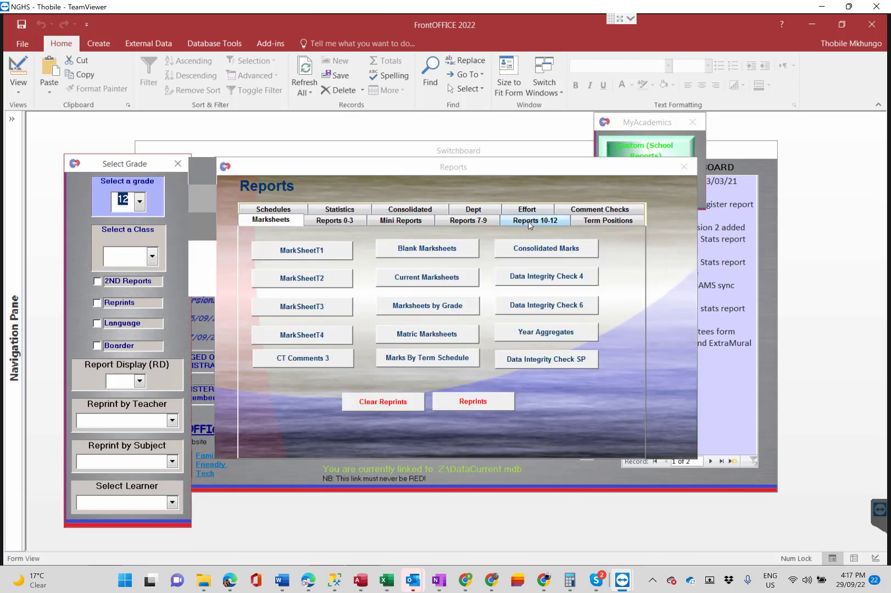
click(530, 222)
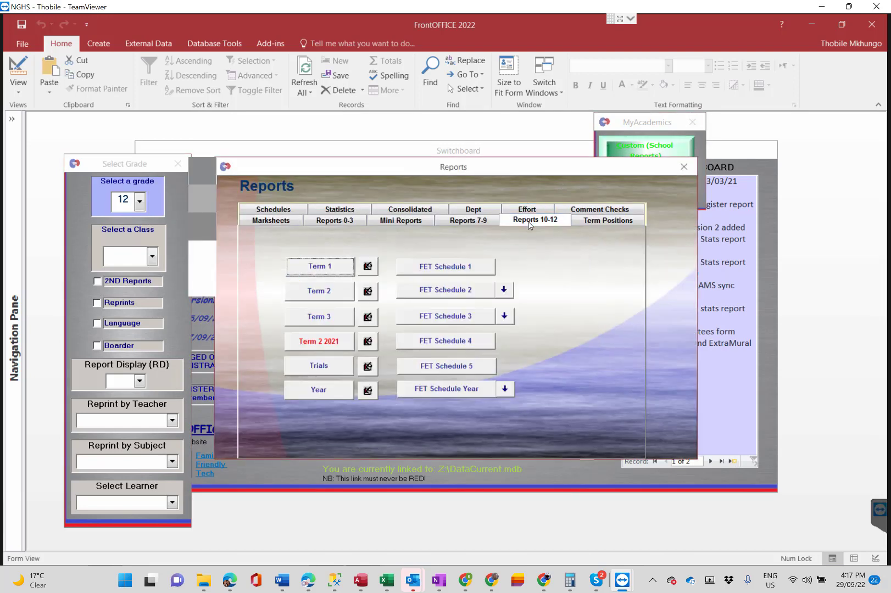
click(335, 394)
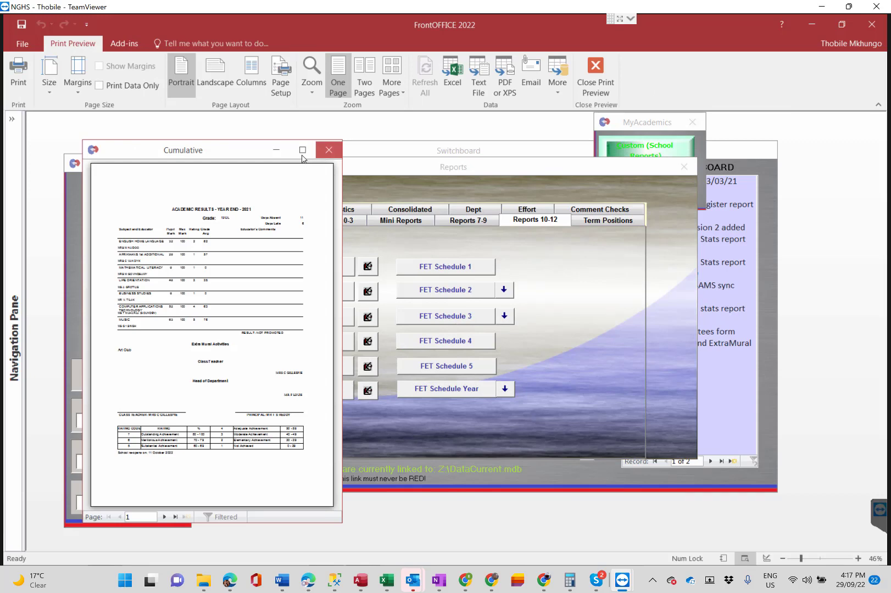
Maximise the Cumulative report card preview and zoom the page to 100%
click(302, 150)
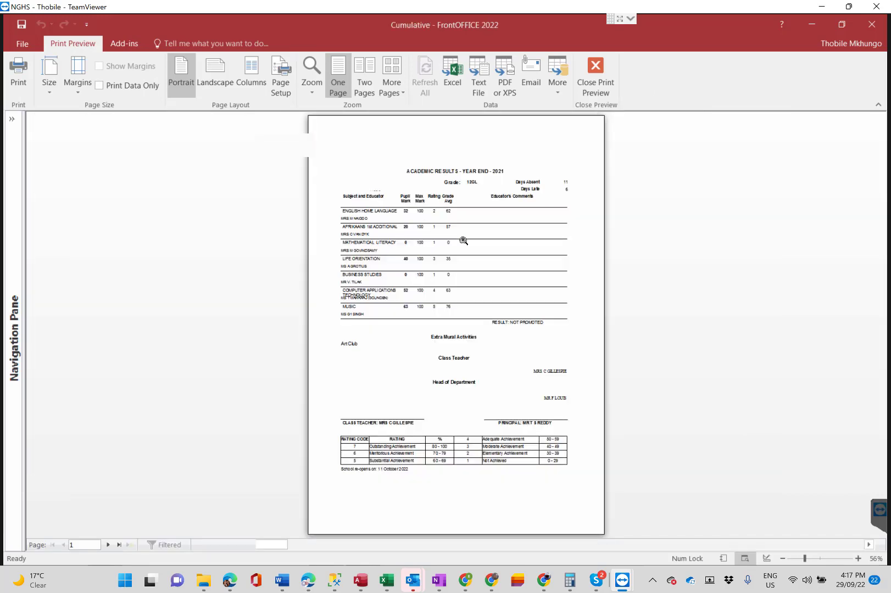
click(463, 241)
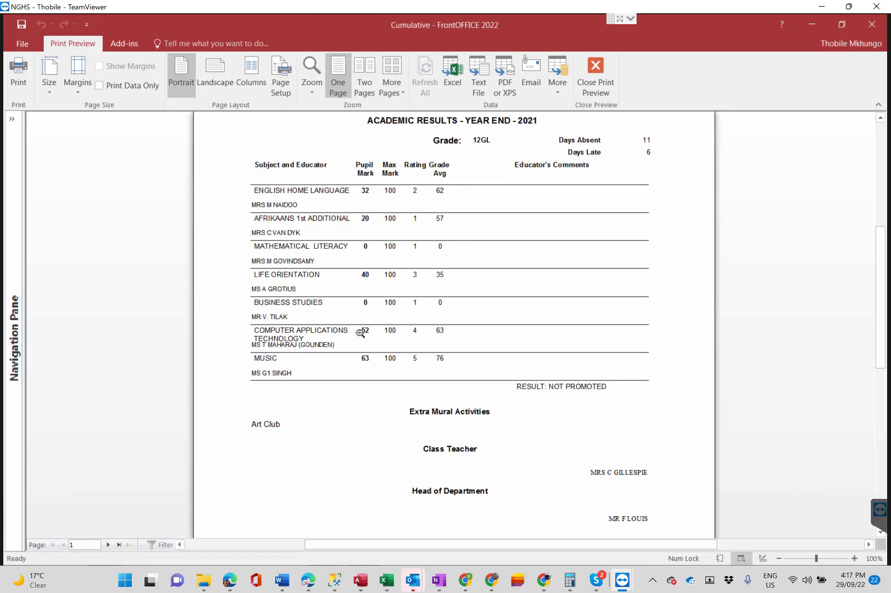